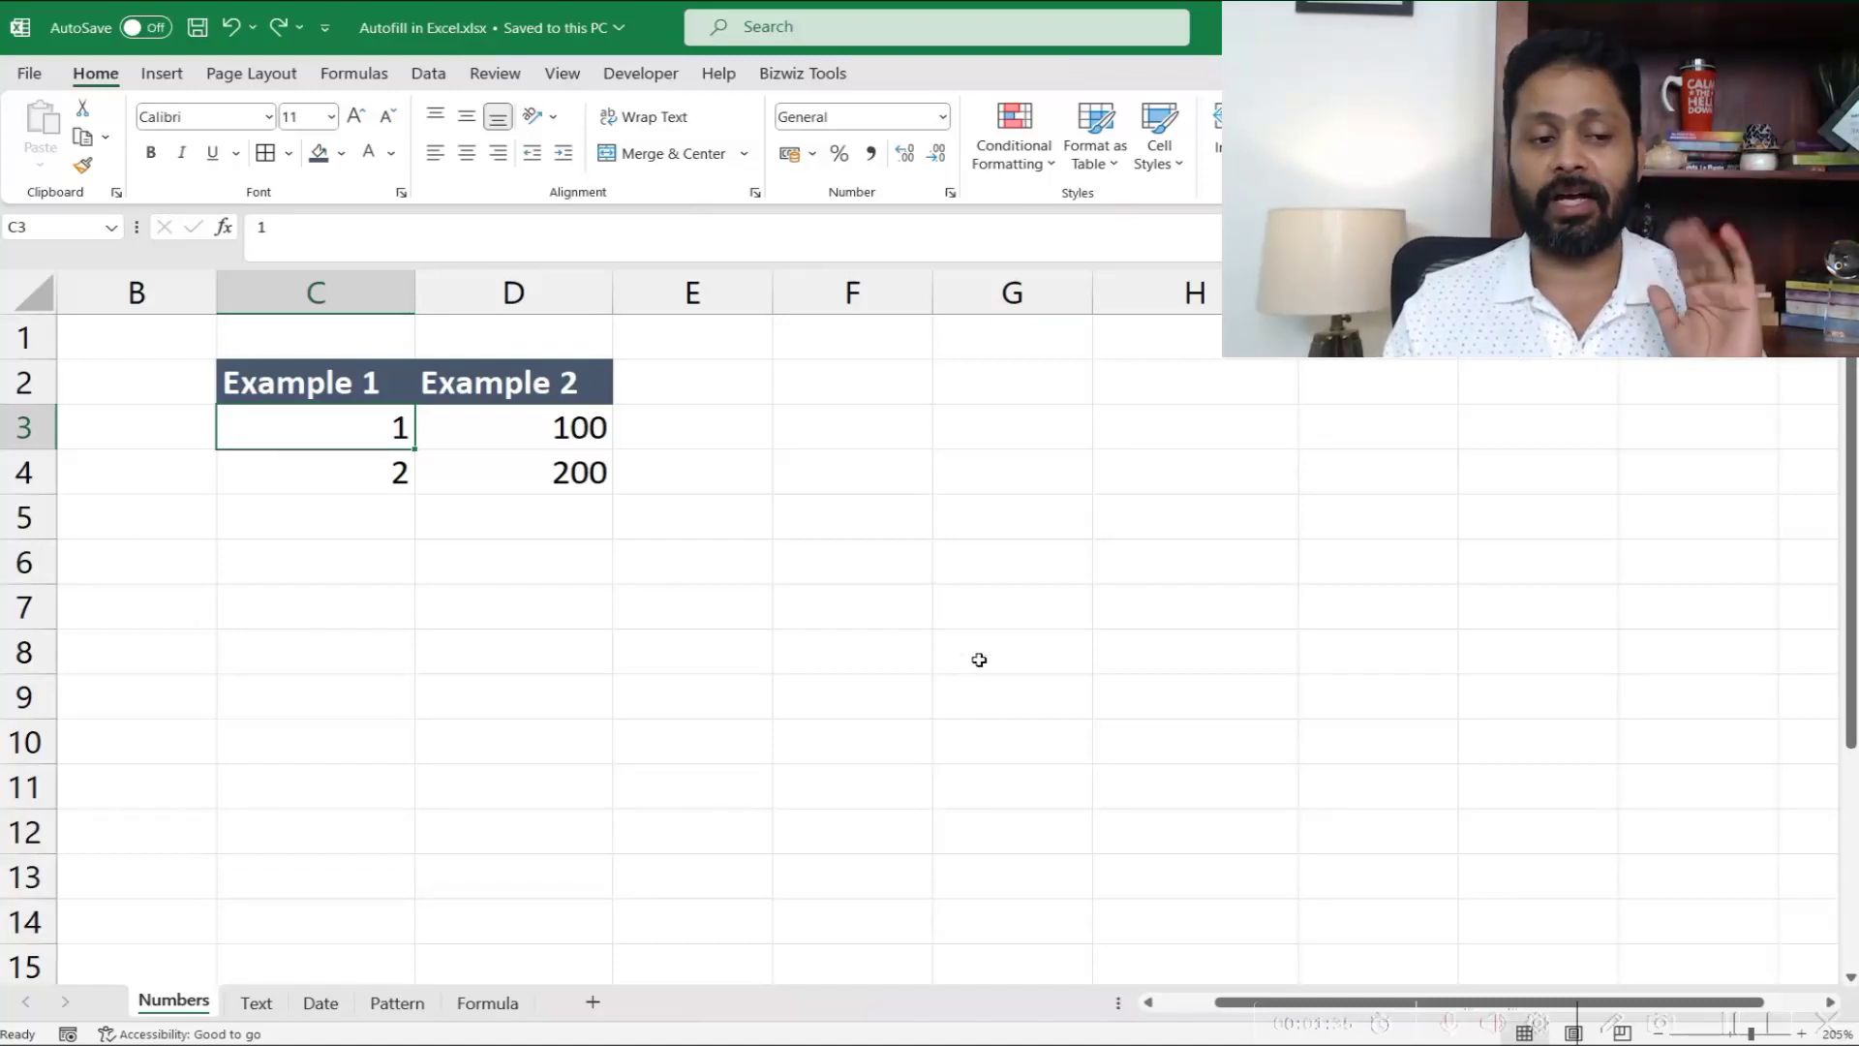
Extend Example 1 in column C as a series from 1 to 12.
drag(387, 429, 392, 469)
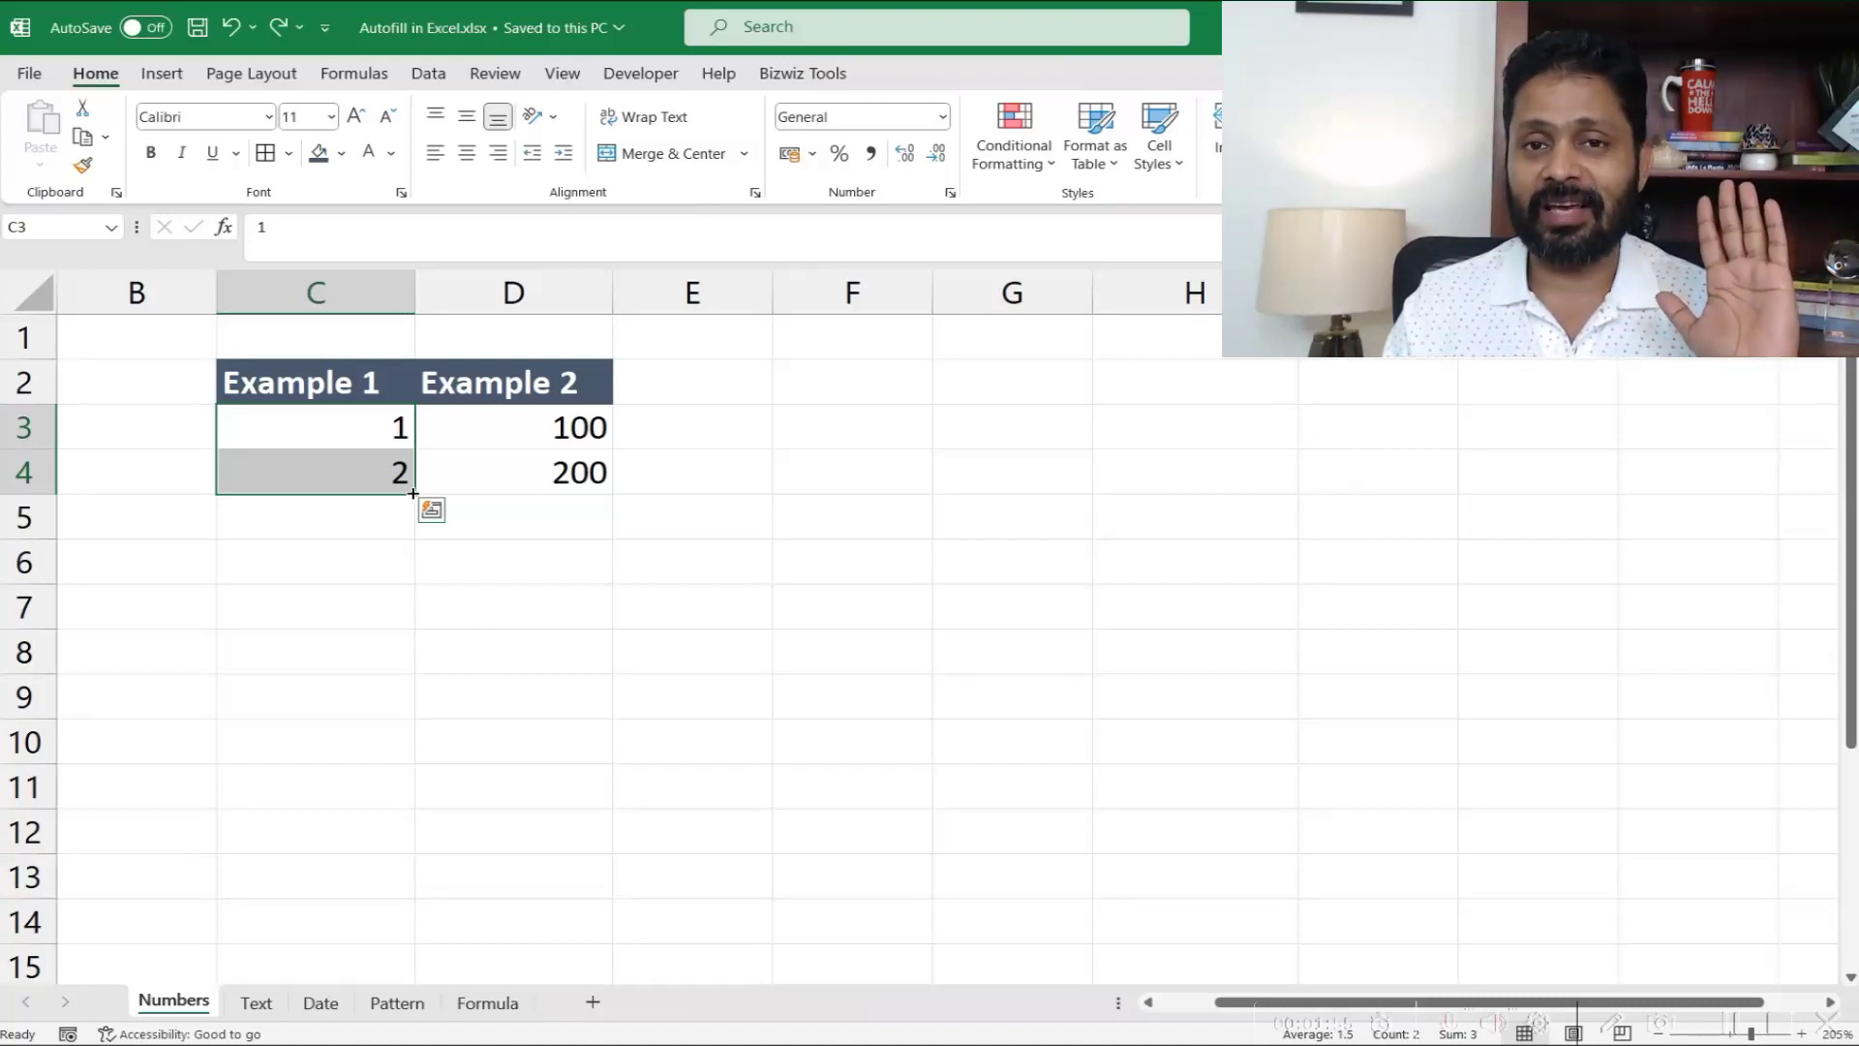
drag(412, 494, 387, 832)
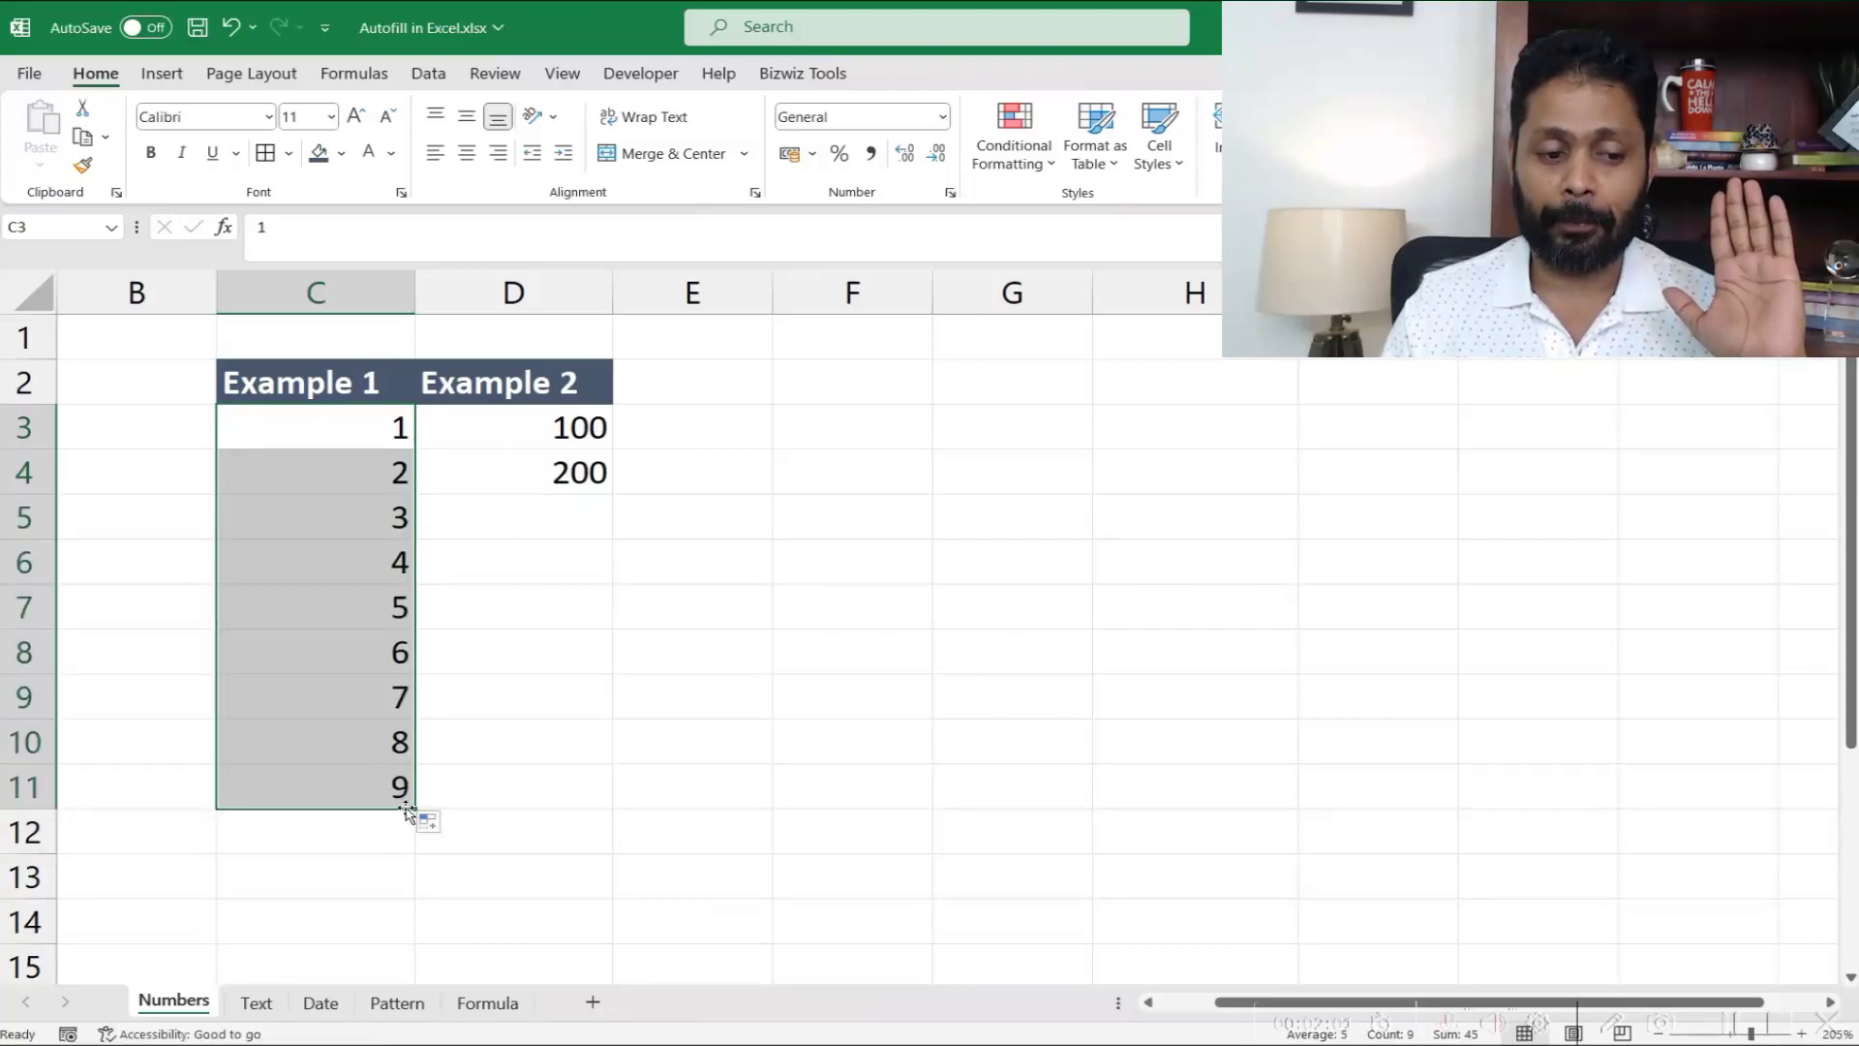
drag(412, 808, 399, 951)
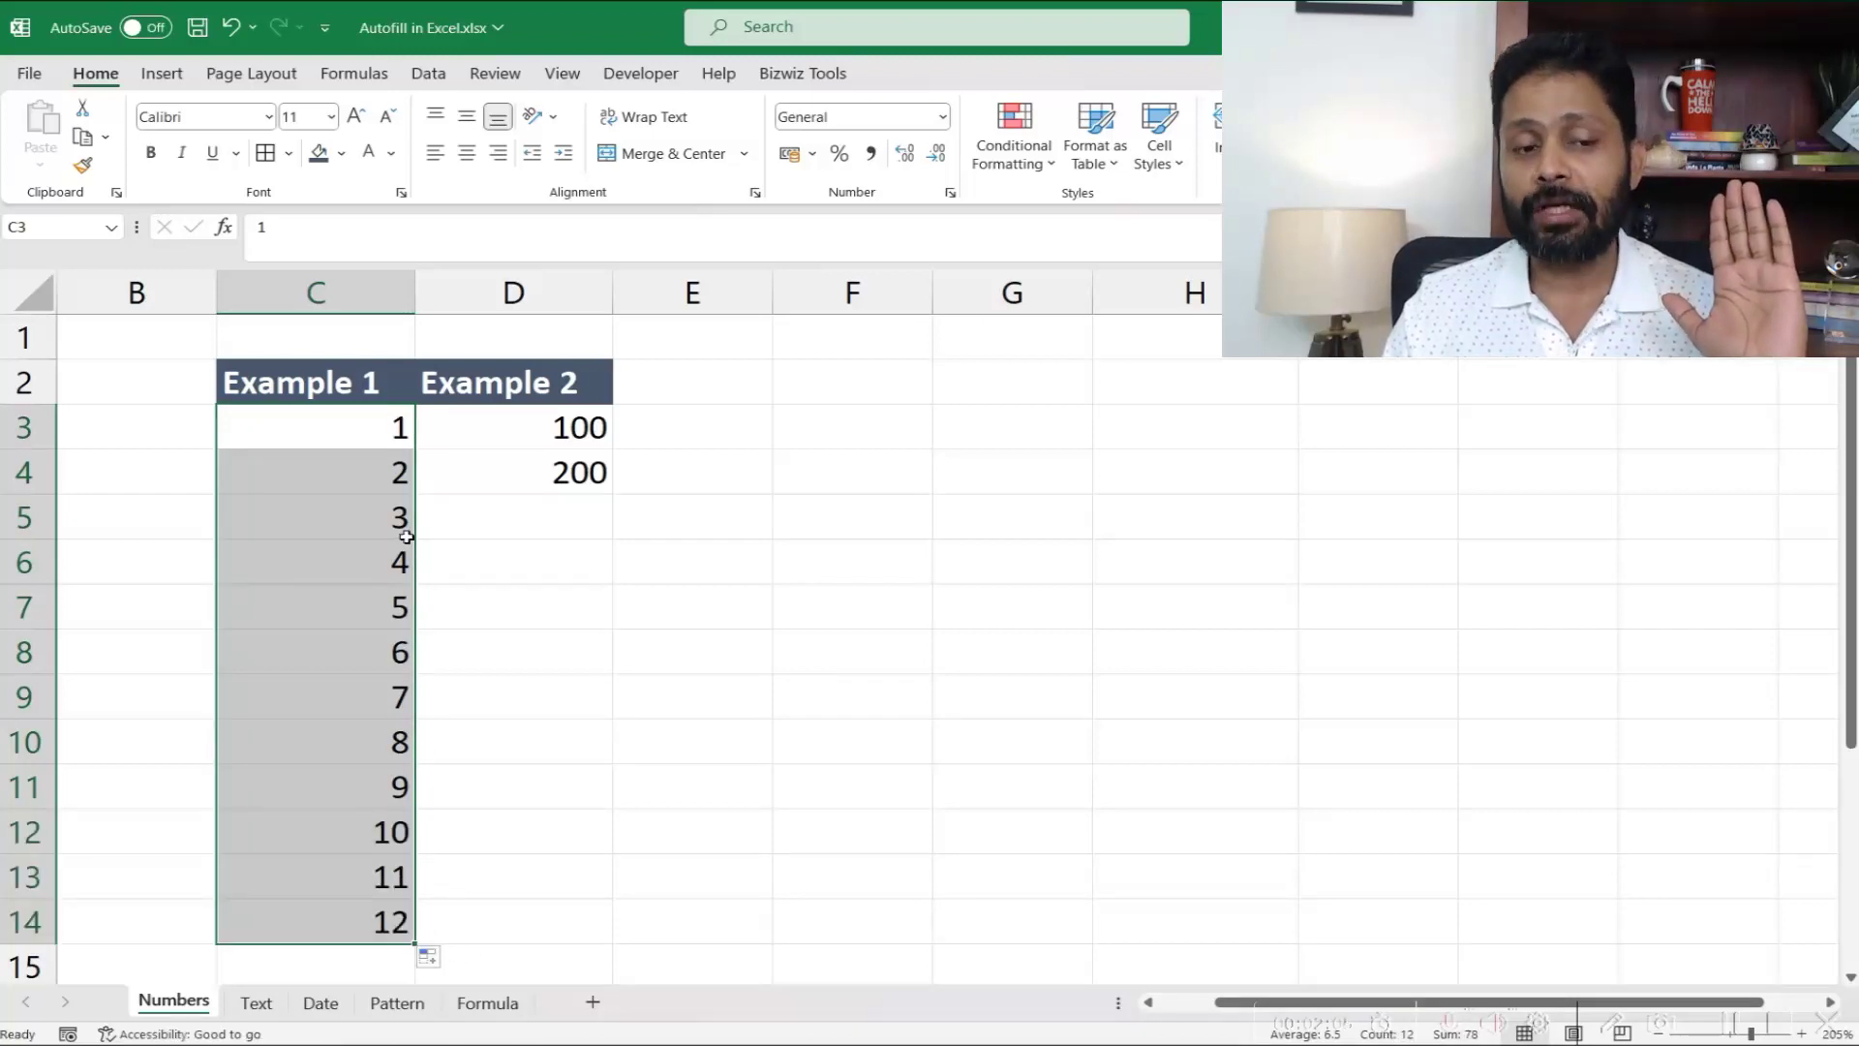
Extend Example 2 in column D from 100 to 1200 in steps of 100.
drag(526, 429, 524, 459)
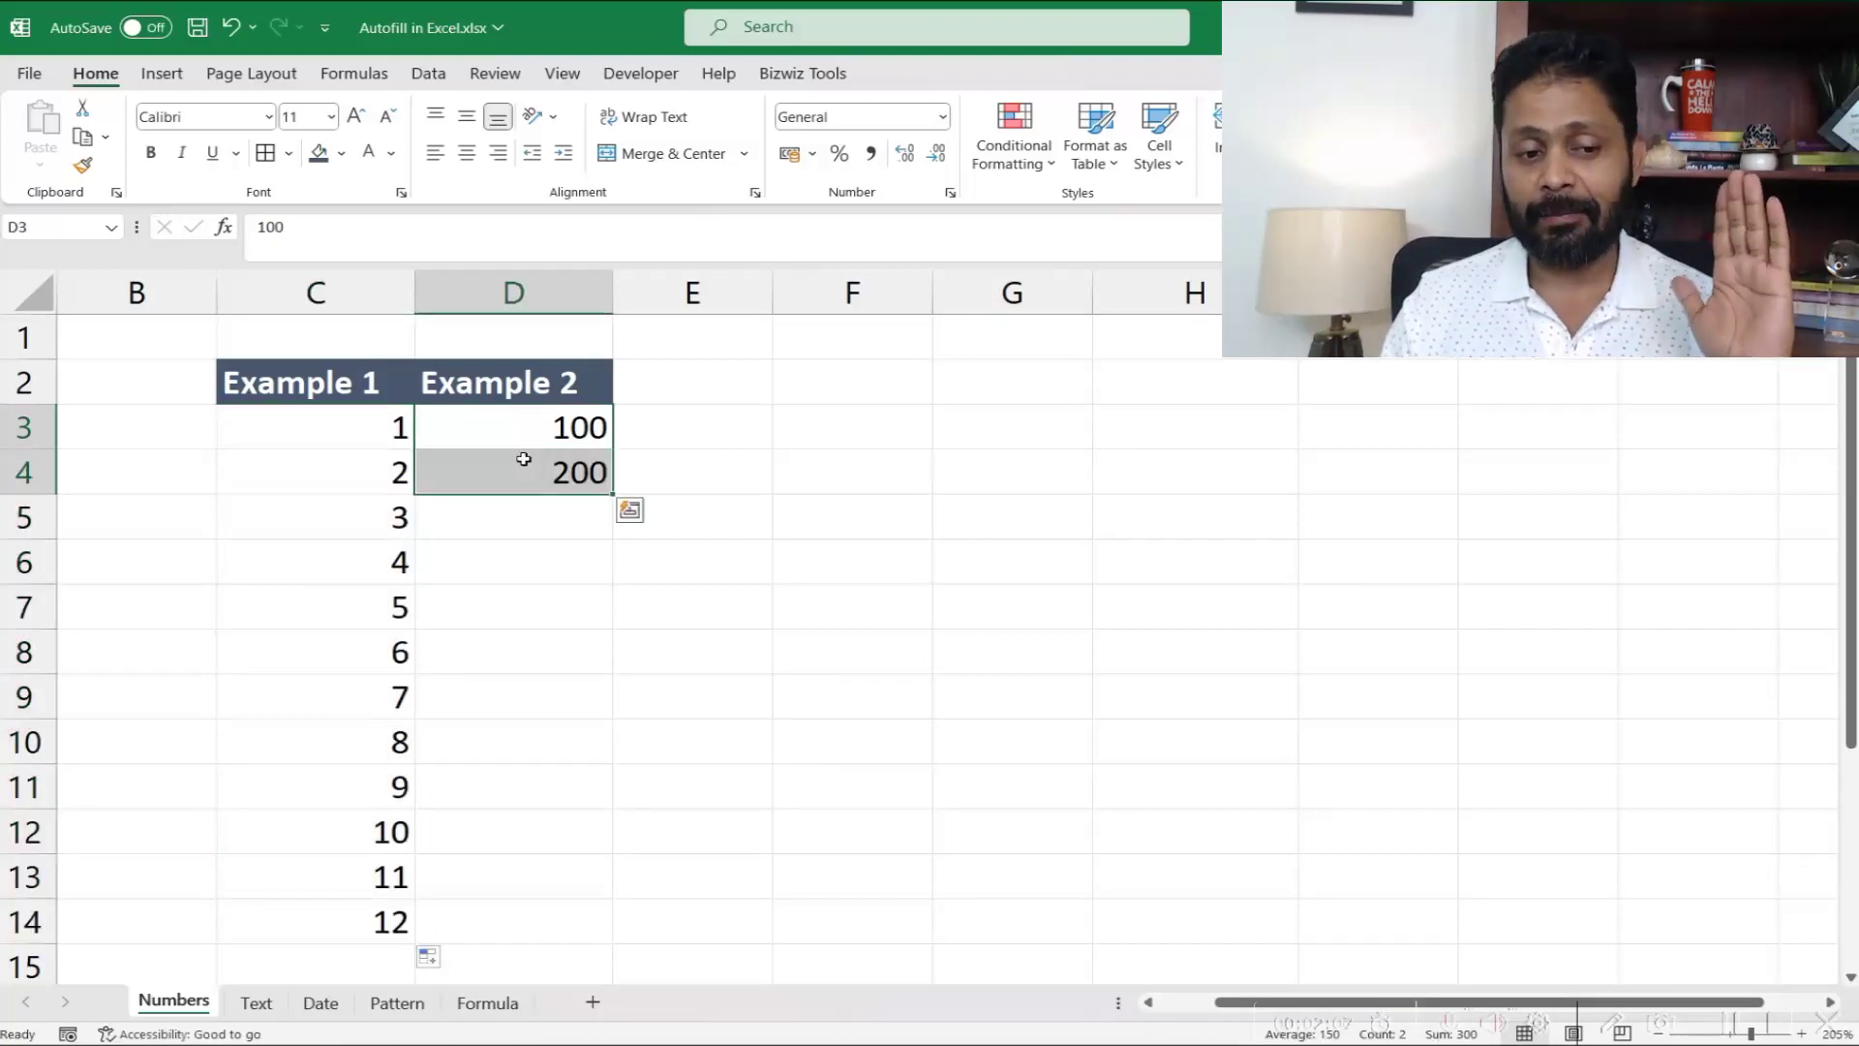
drag(614, 498, 594, 910)
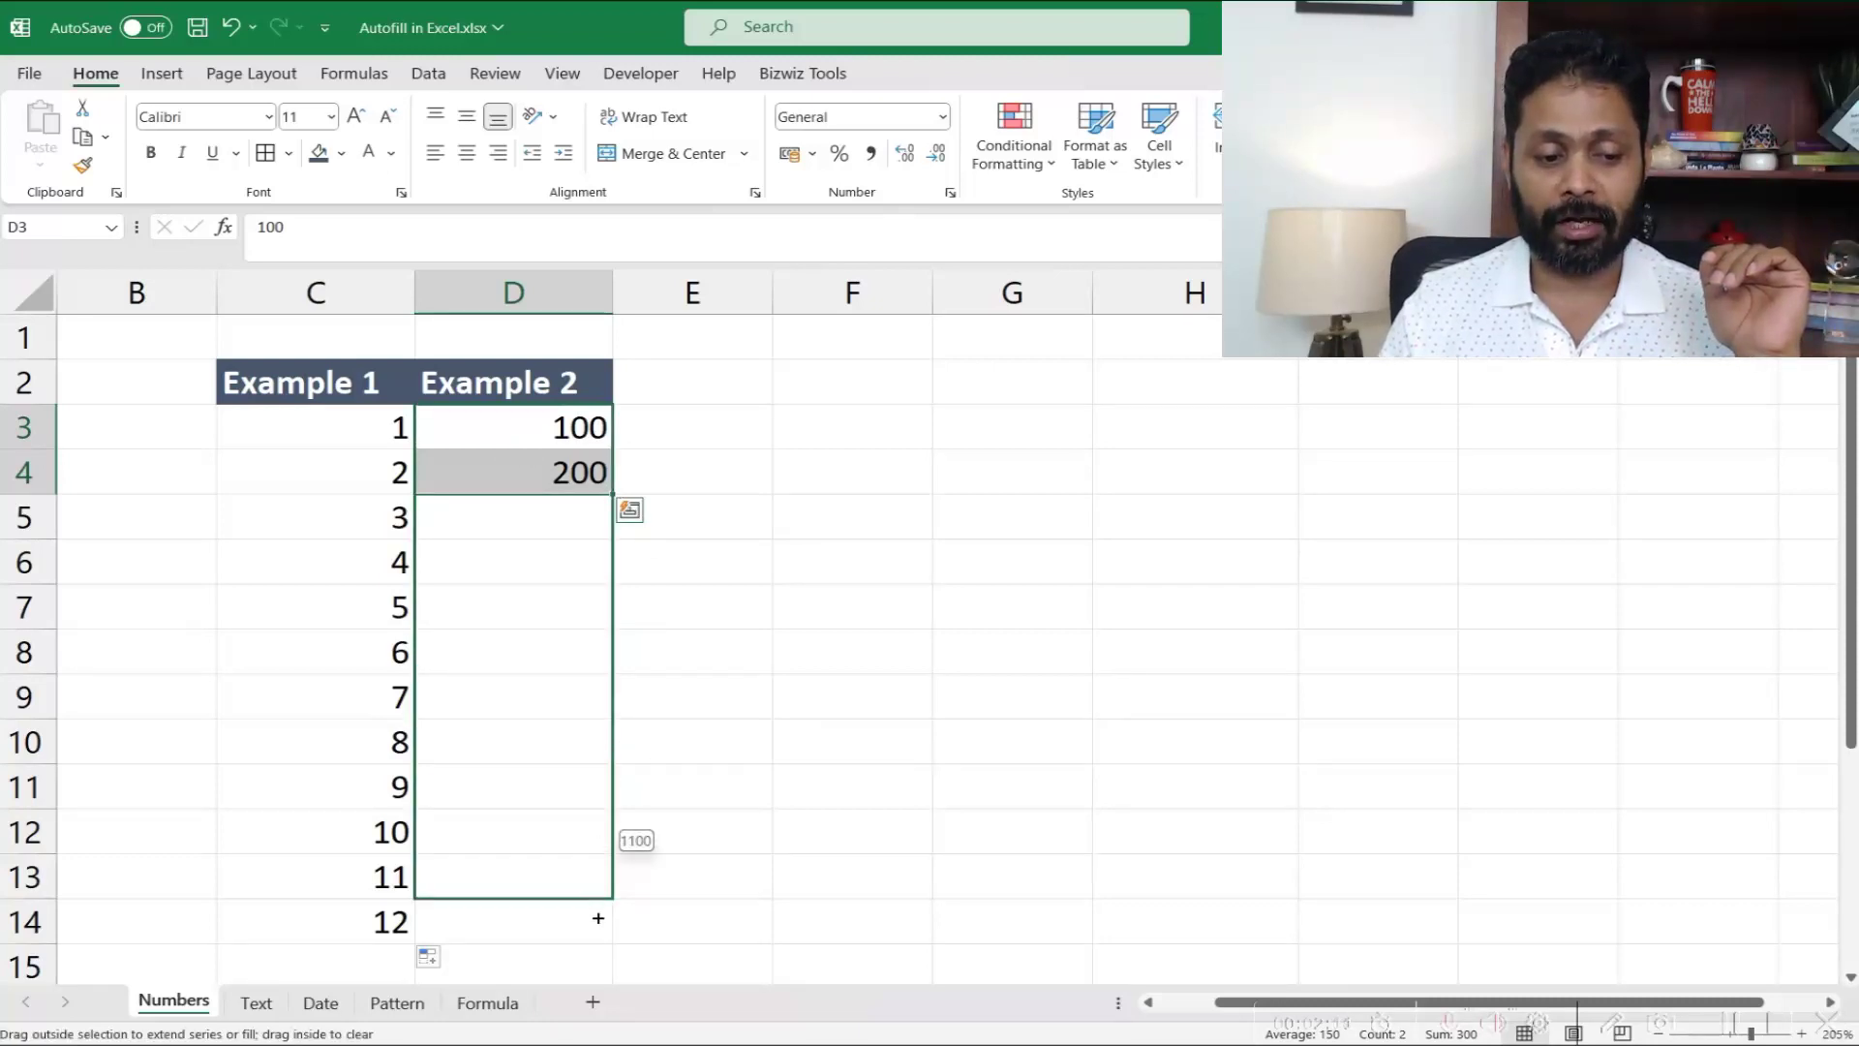
drag(597, 918, 596, 928)
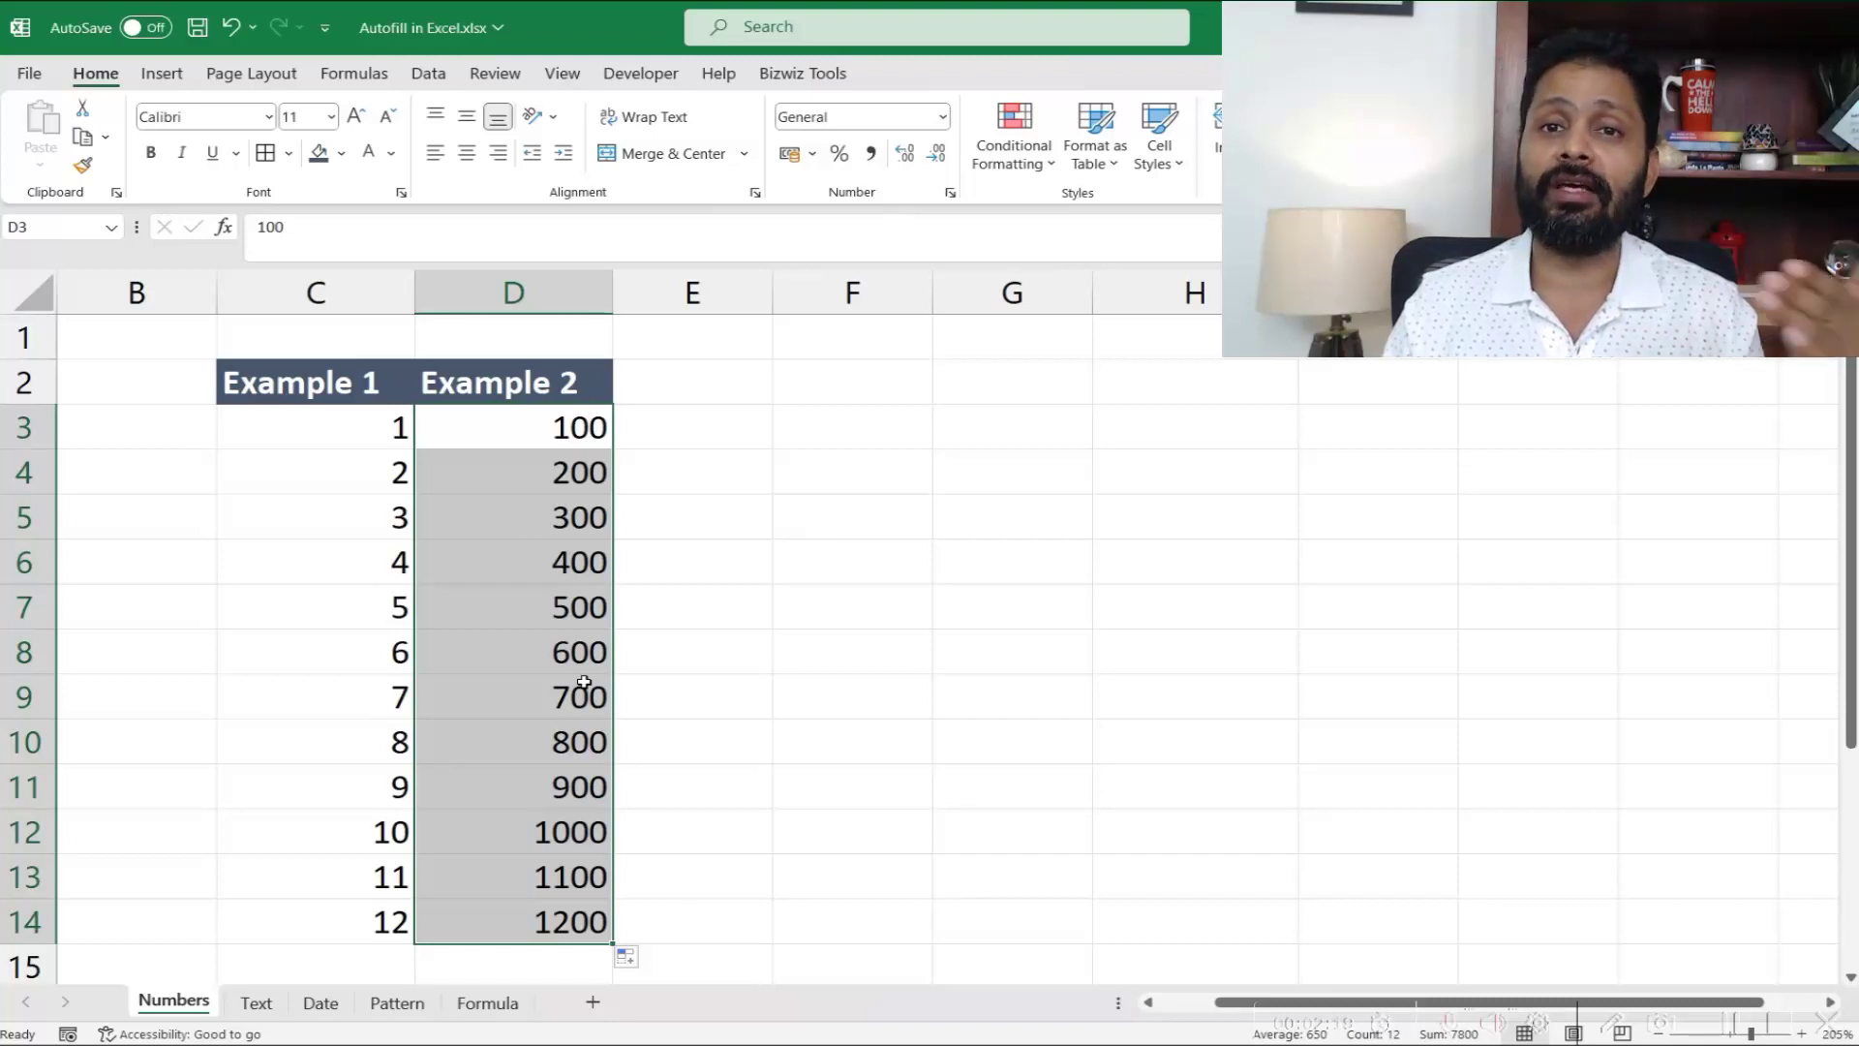
On the Text sheet, AutoFill B3:B4 down to Item 12 and C3:C4 down to Product 1200.
click(256, 1002)
click(373, 652)
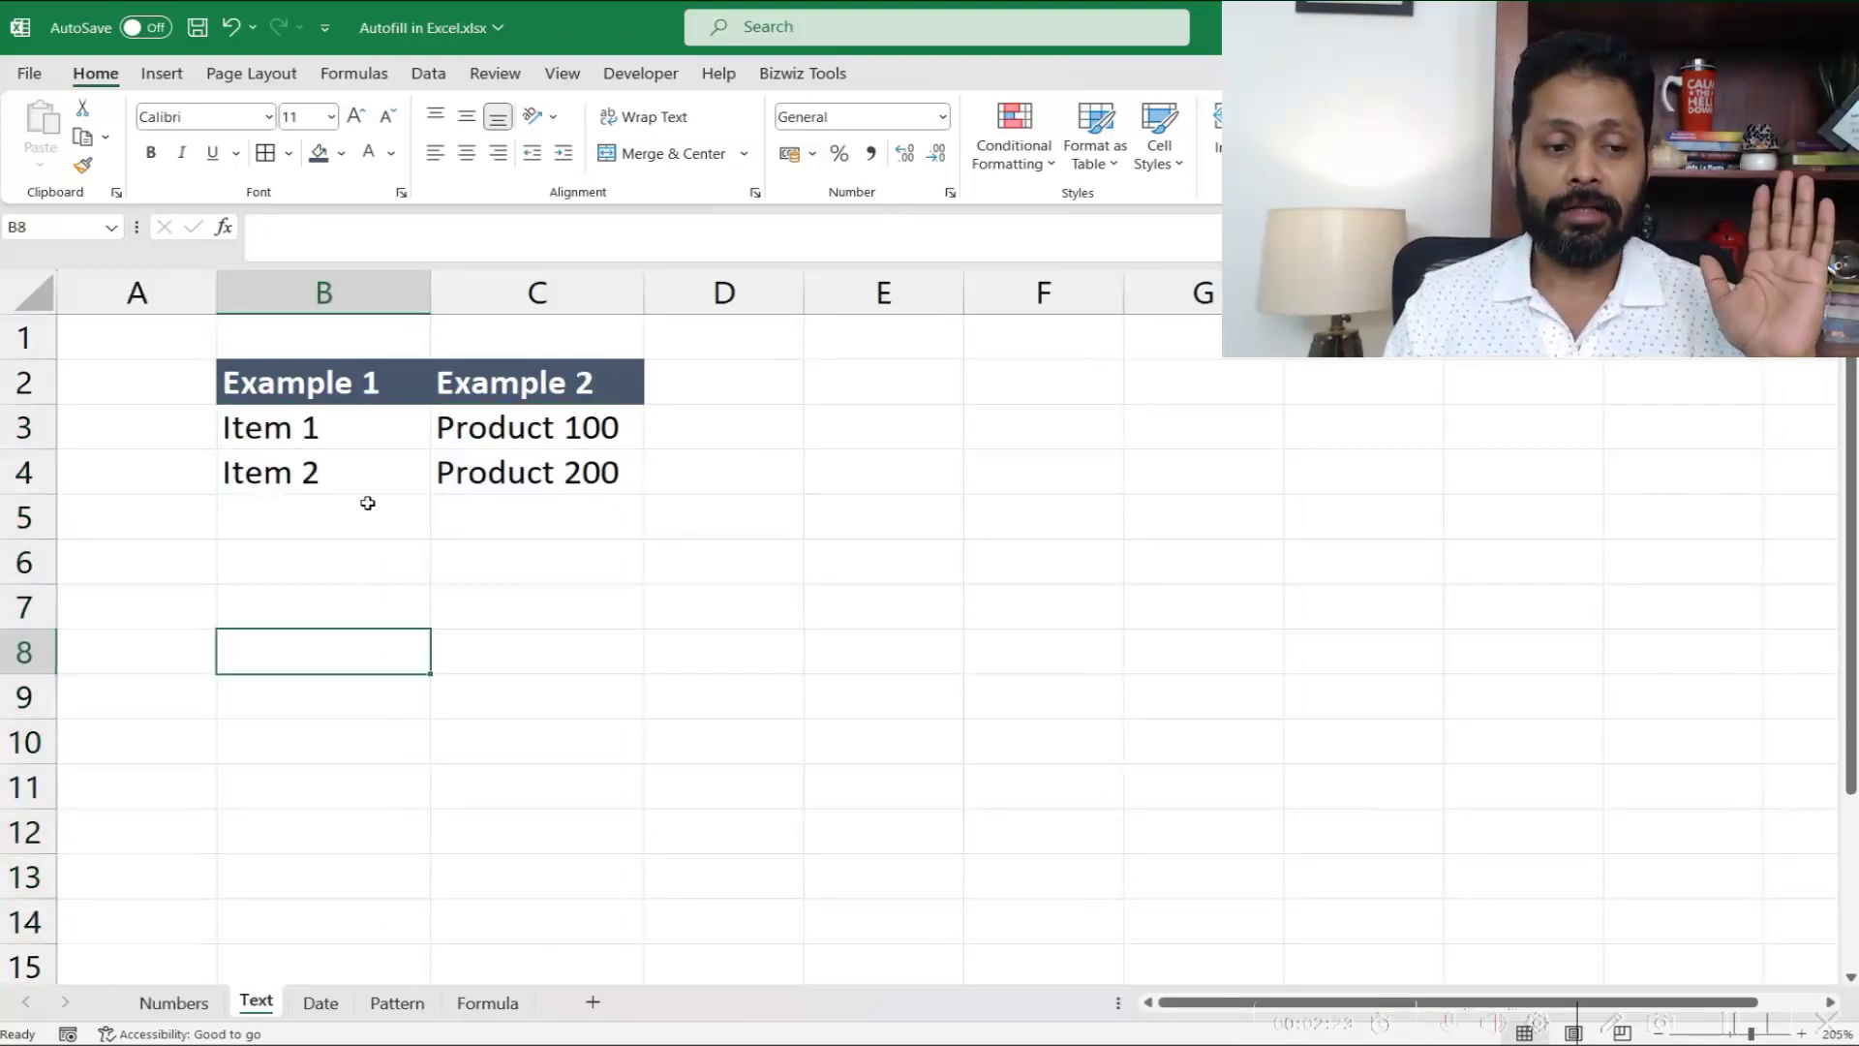
drag(352, 424, 355, 453)
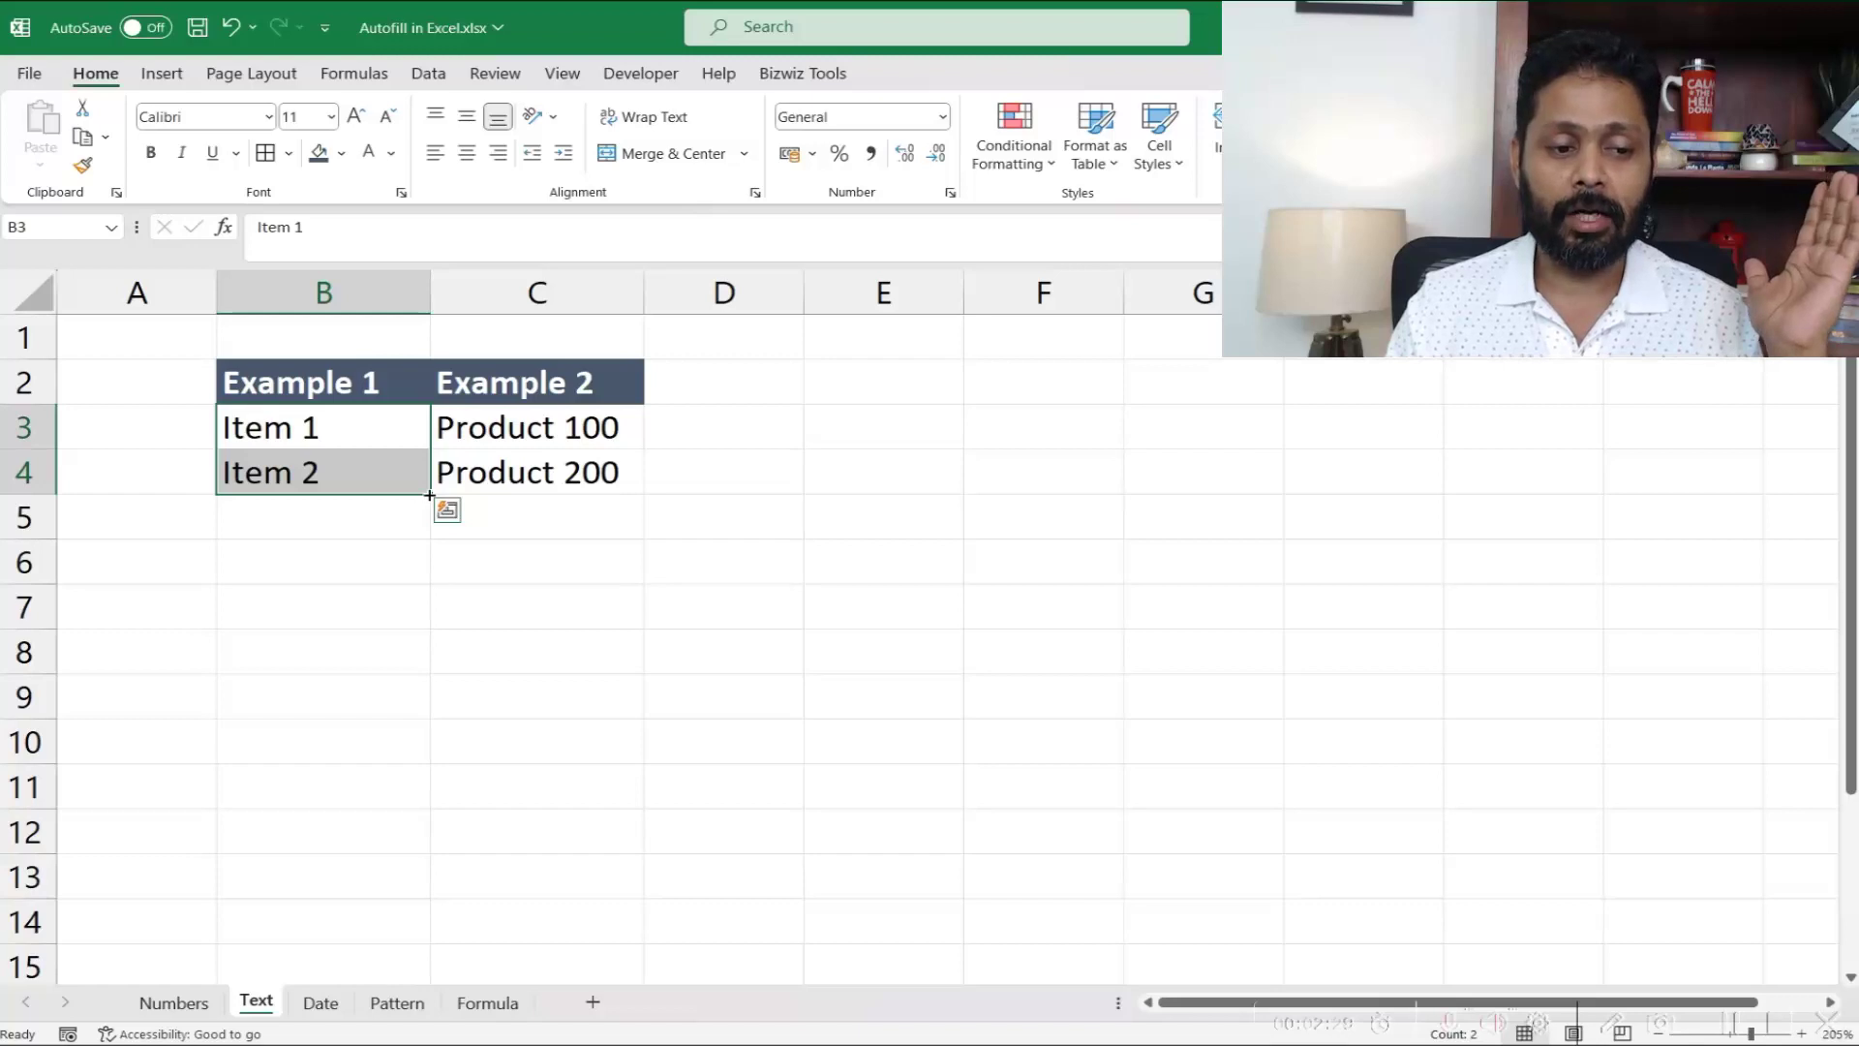
drag(429, 495, 408, 929)
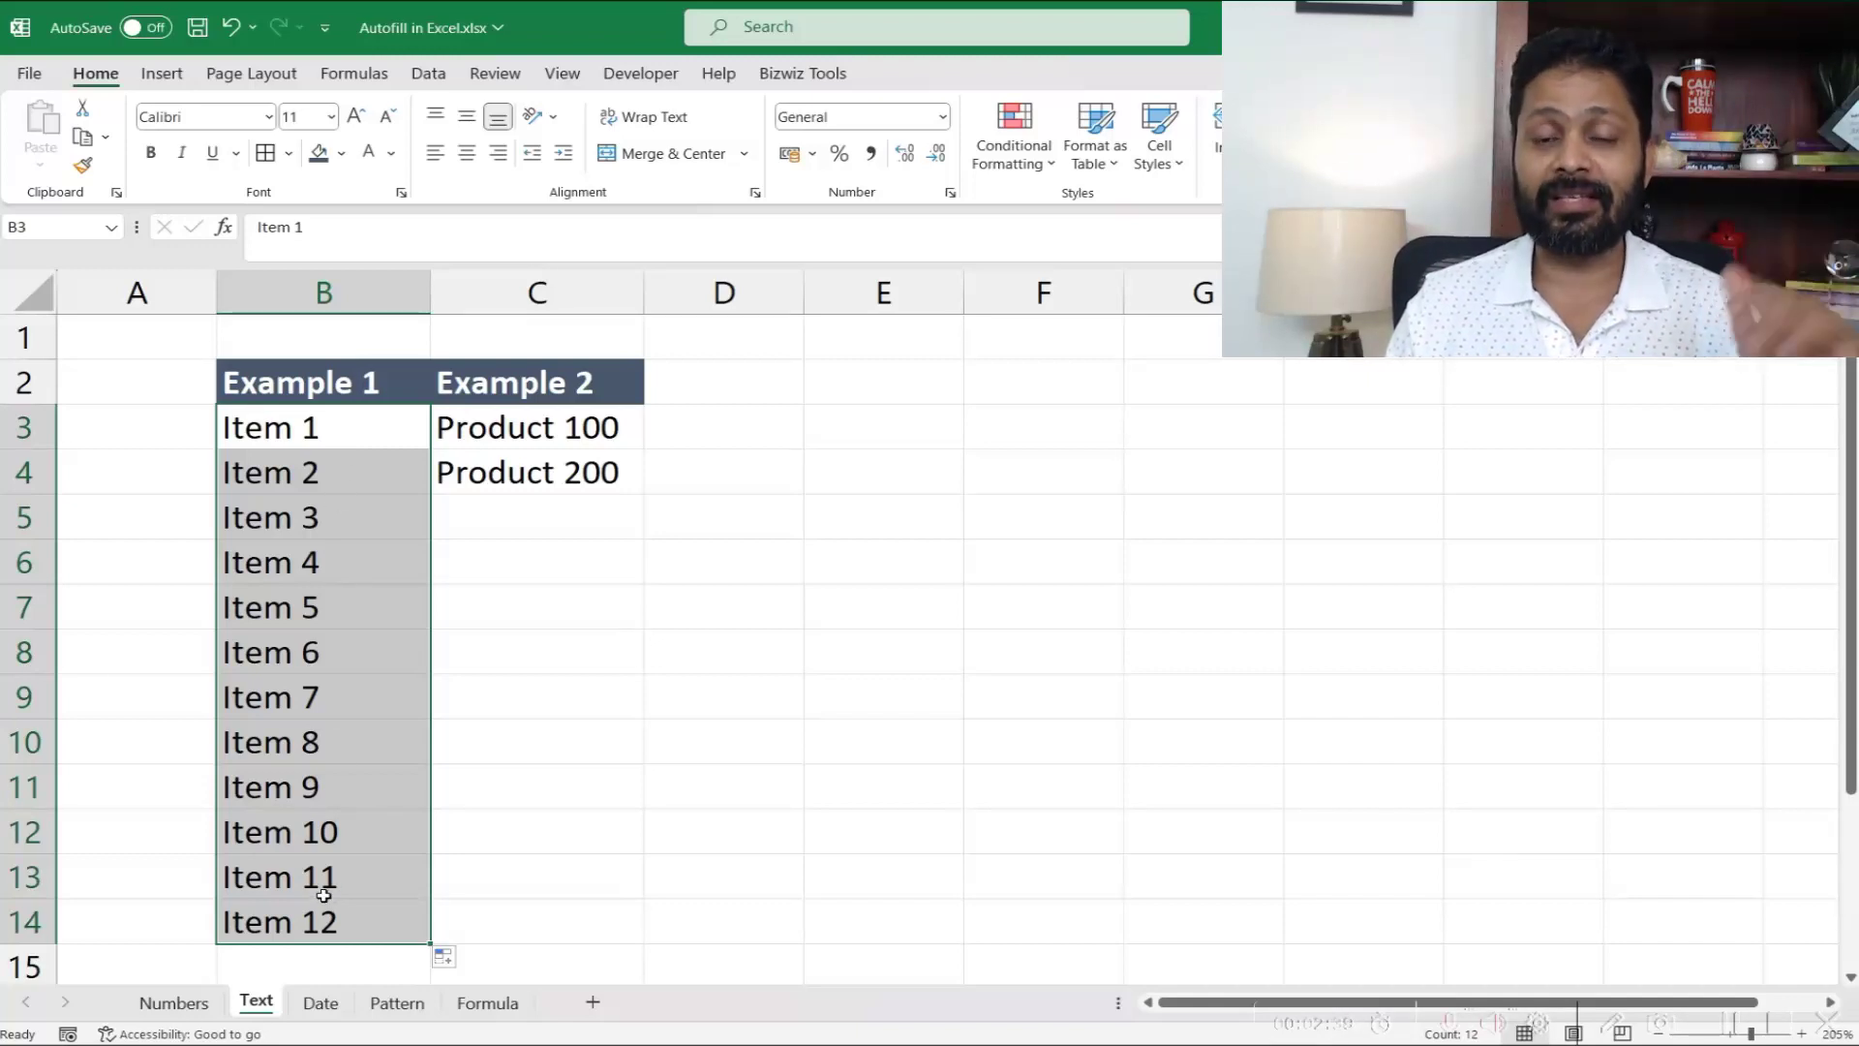
drag(367, 436, 368, 462)
drag(614, 432, 621, 932)
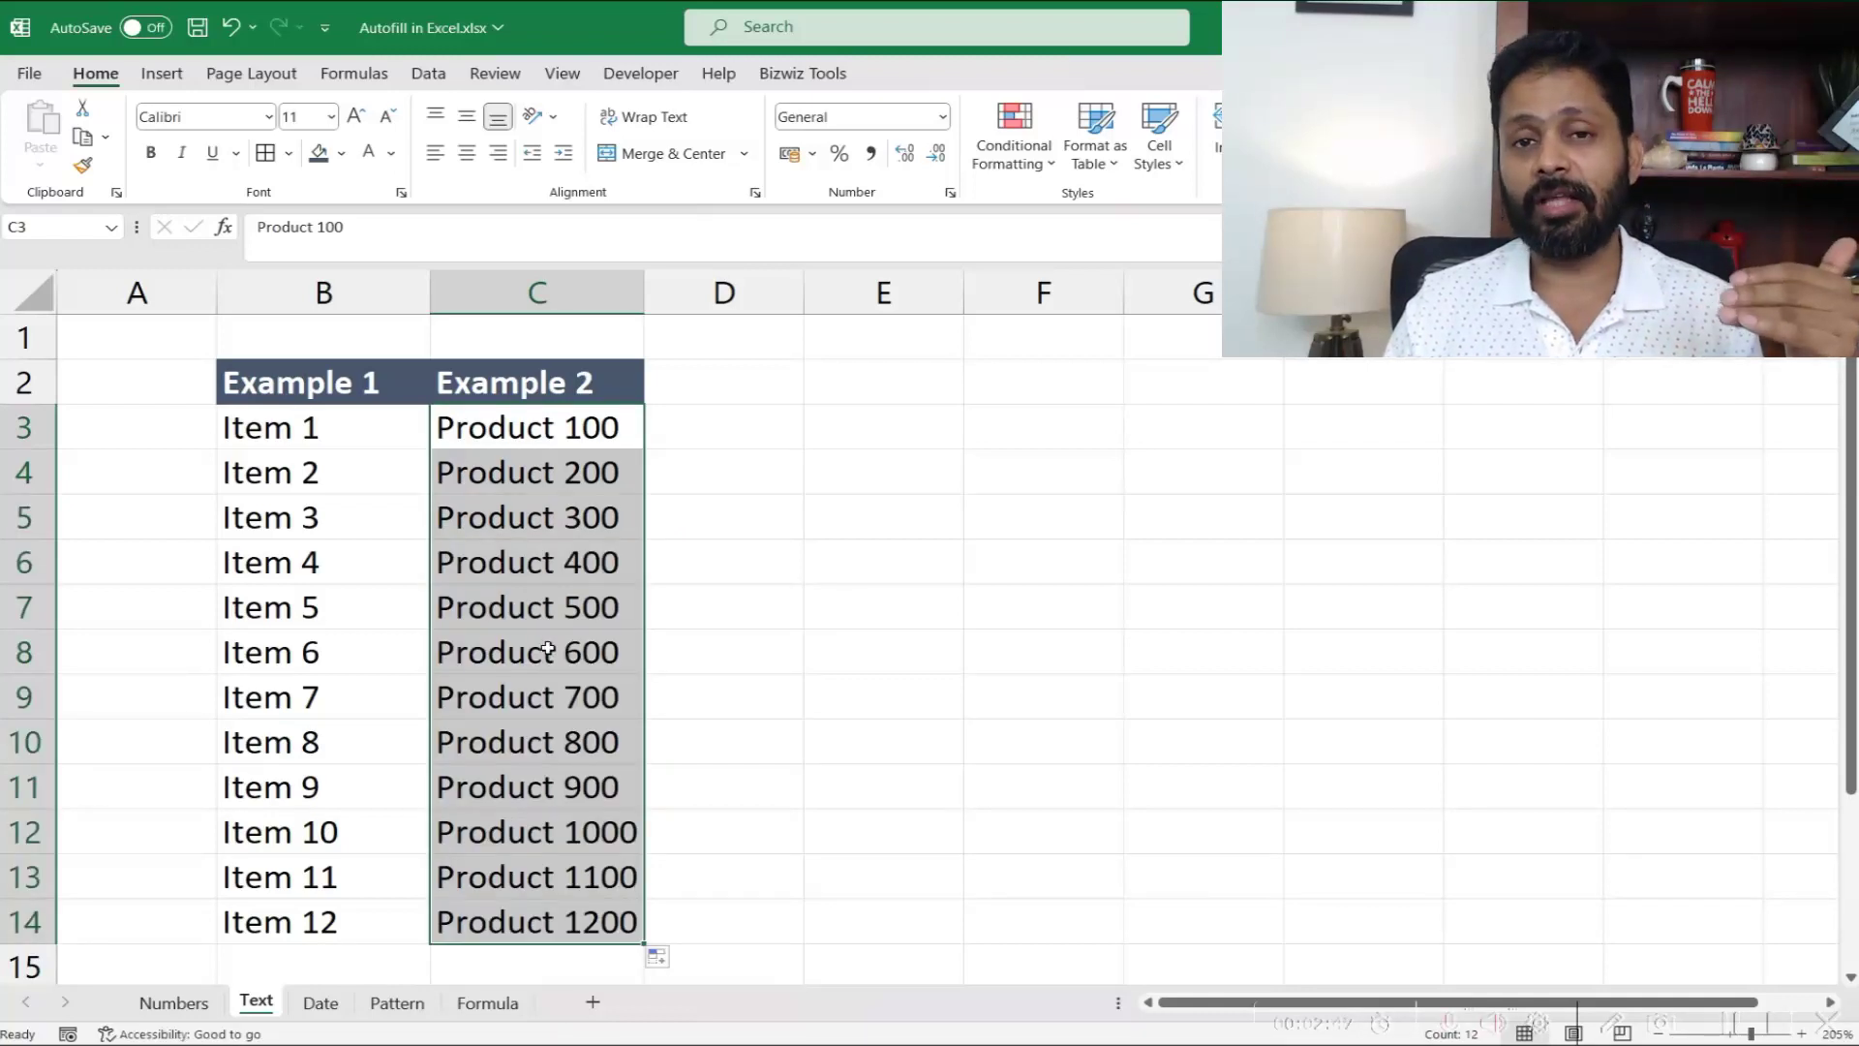
On the Date sheet, fill Example 1 with daily dates from 01-Jan-23 to 10-Jan-23.
click(337, 1006)
click(386, 441)
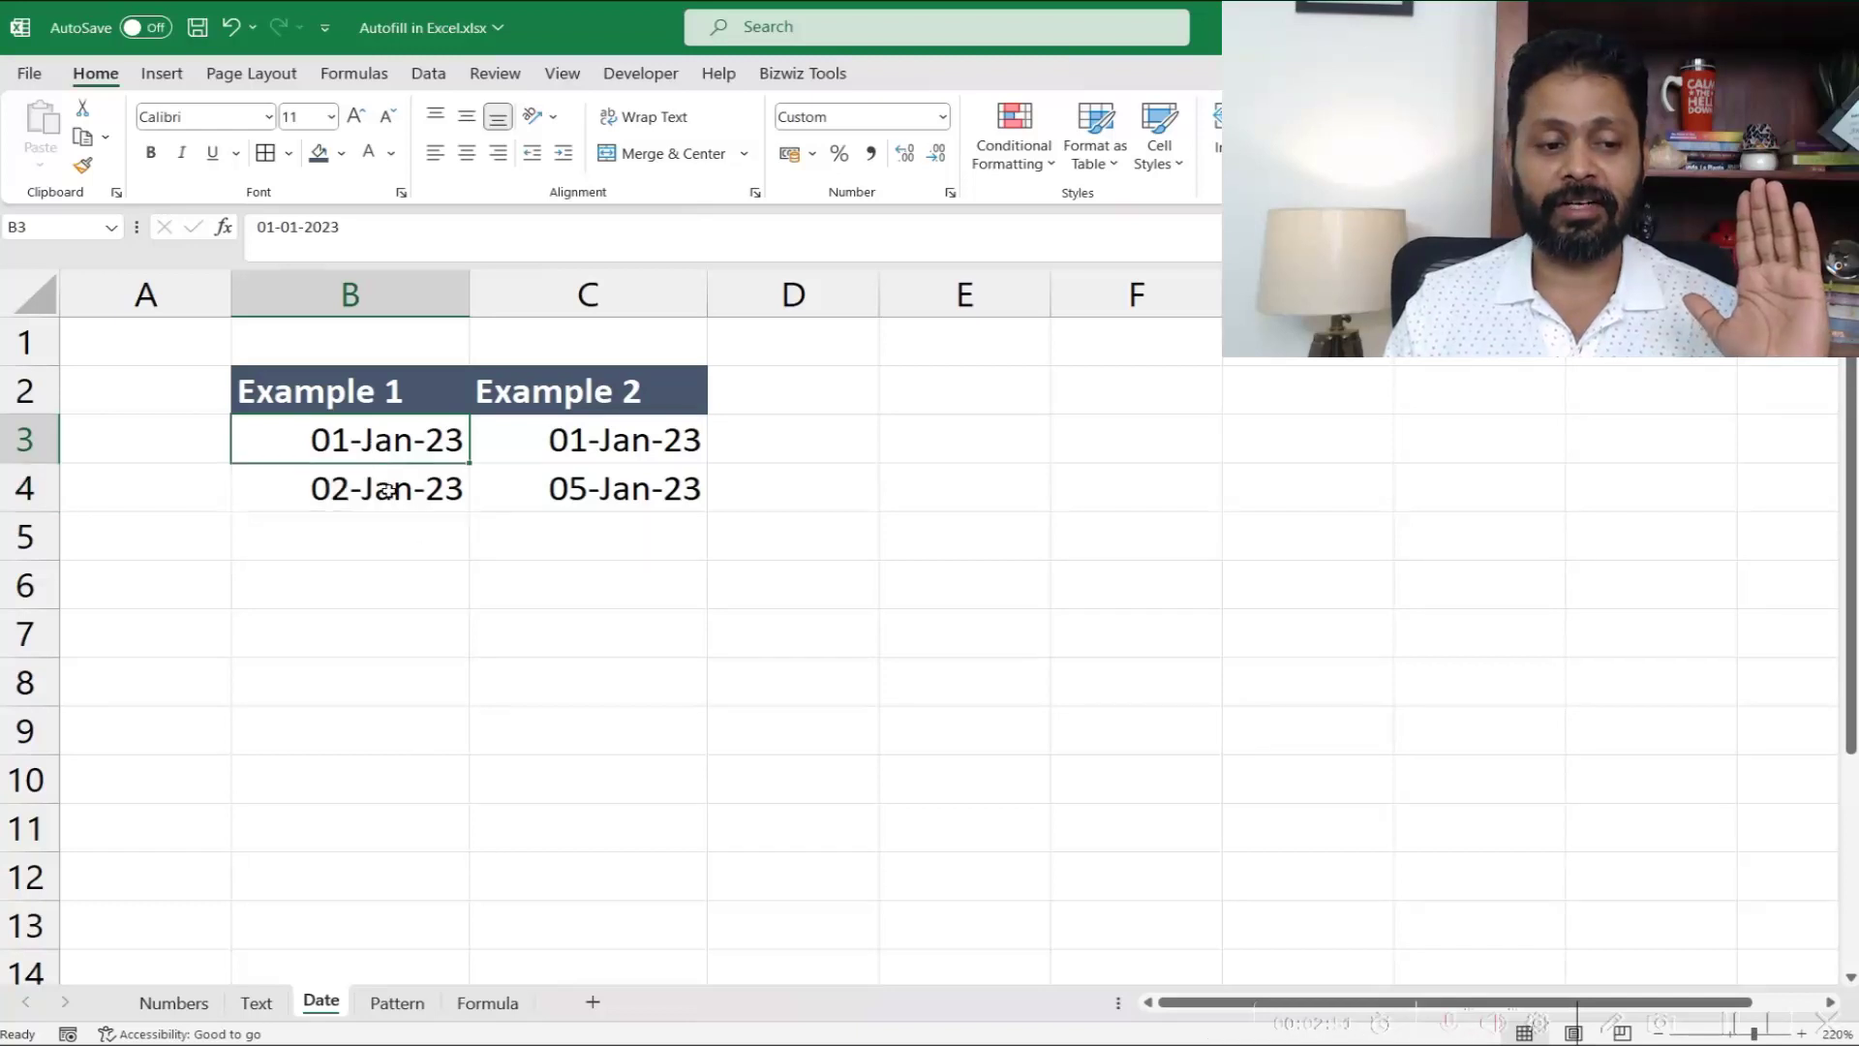
click(387, 491)
mouse_move(431, 442)
mouse_down()
mouse_move(465, 629)
mouse_move(431, 915)
mouse_move(423, 900)
mouse_up()
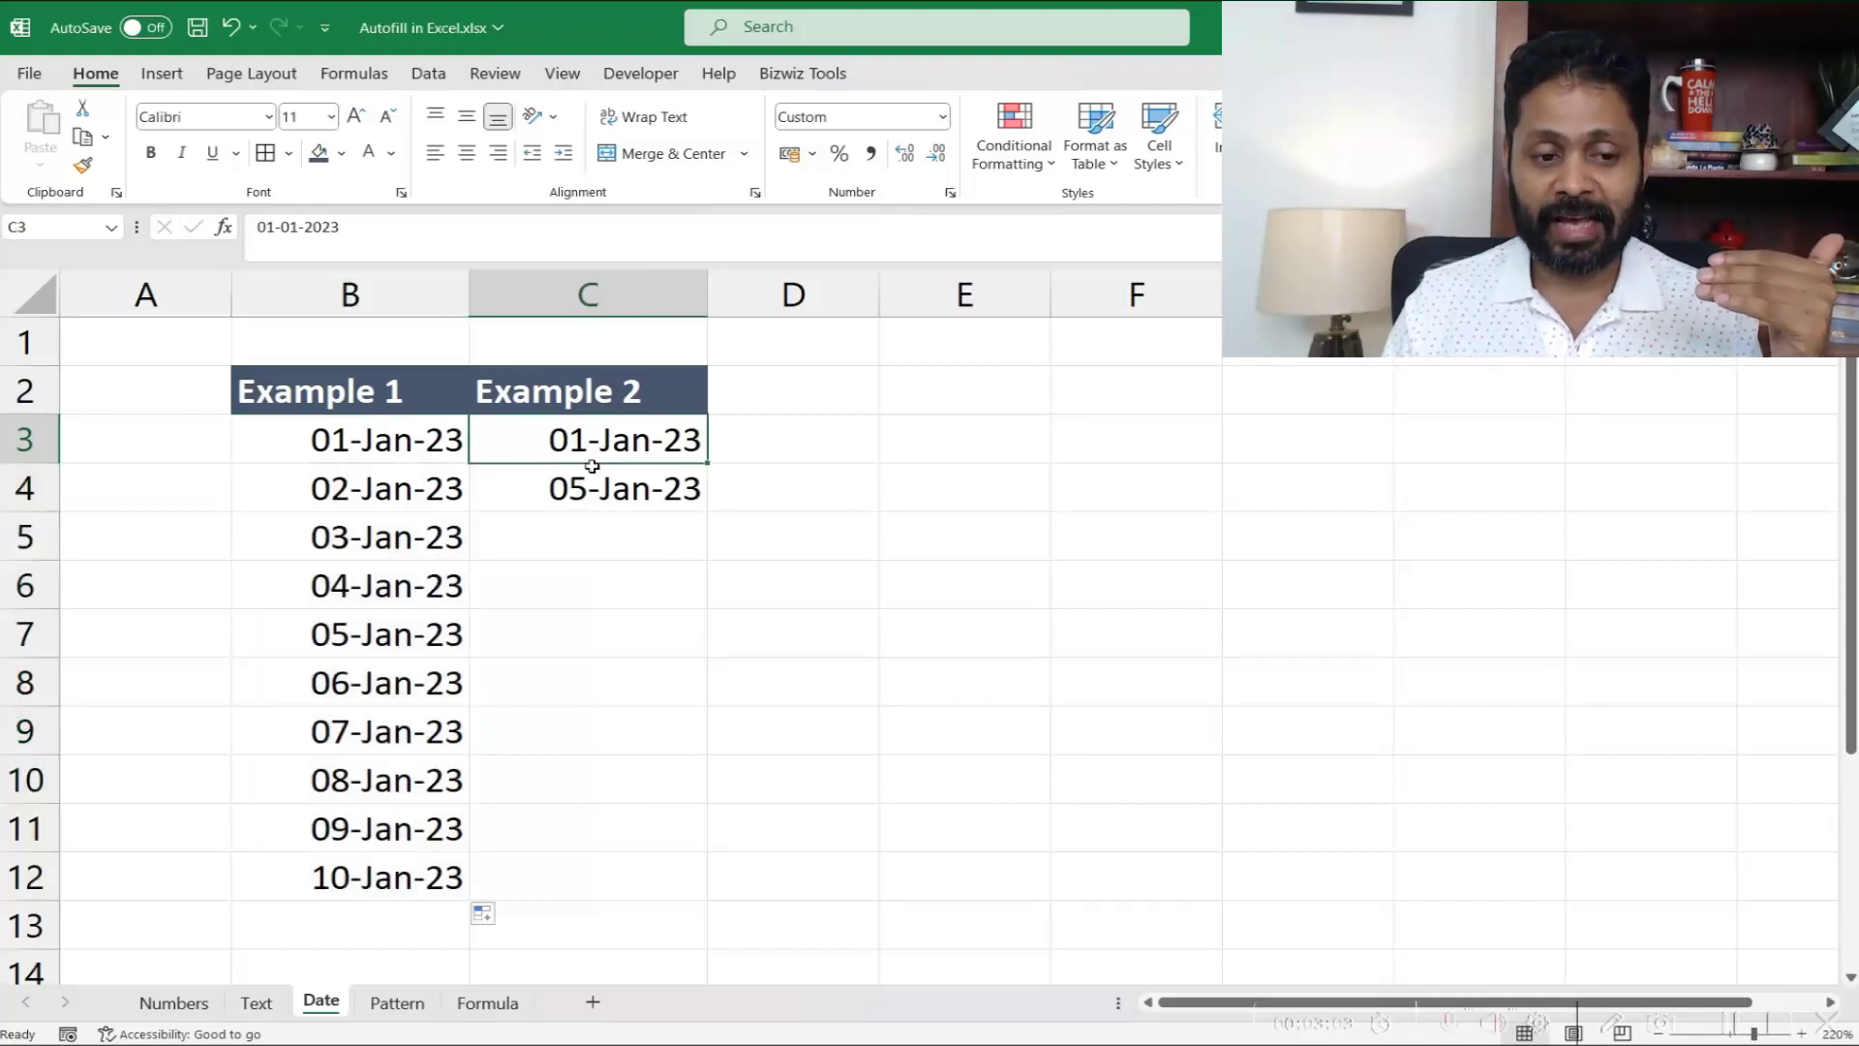
Fill Example 2 from 01-Jan-23 and 05-Jan-23 in four-day steps to 06-Feb-23.
drag(594, 429, 592, 468)
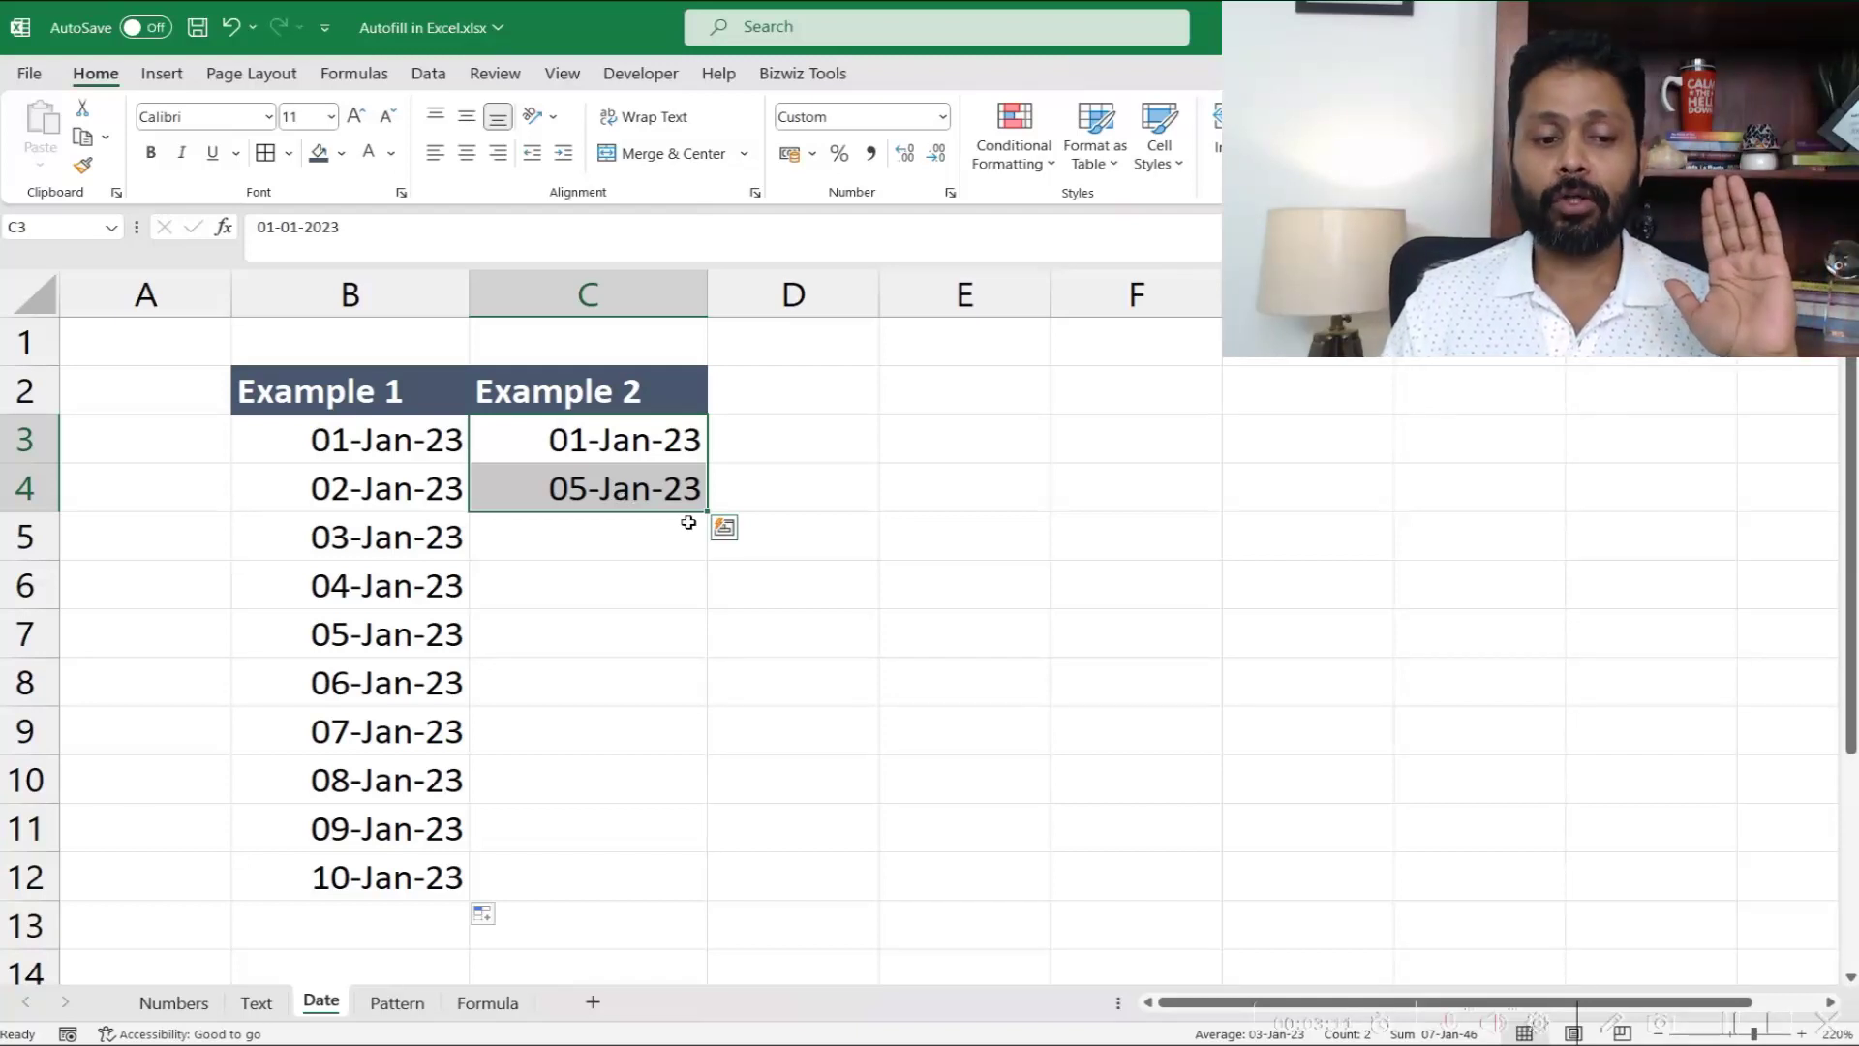
drag(710, 513, 697, 896)
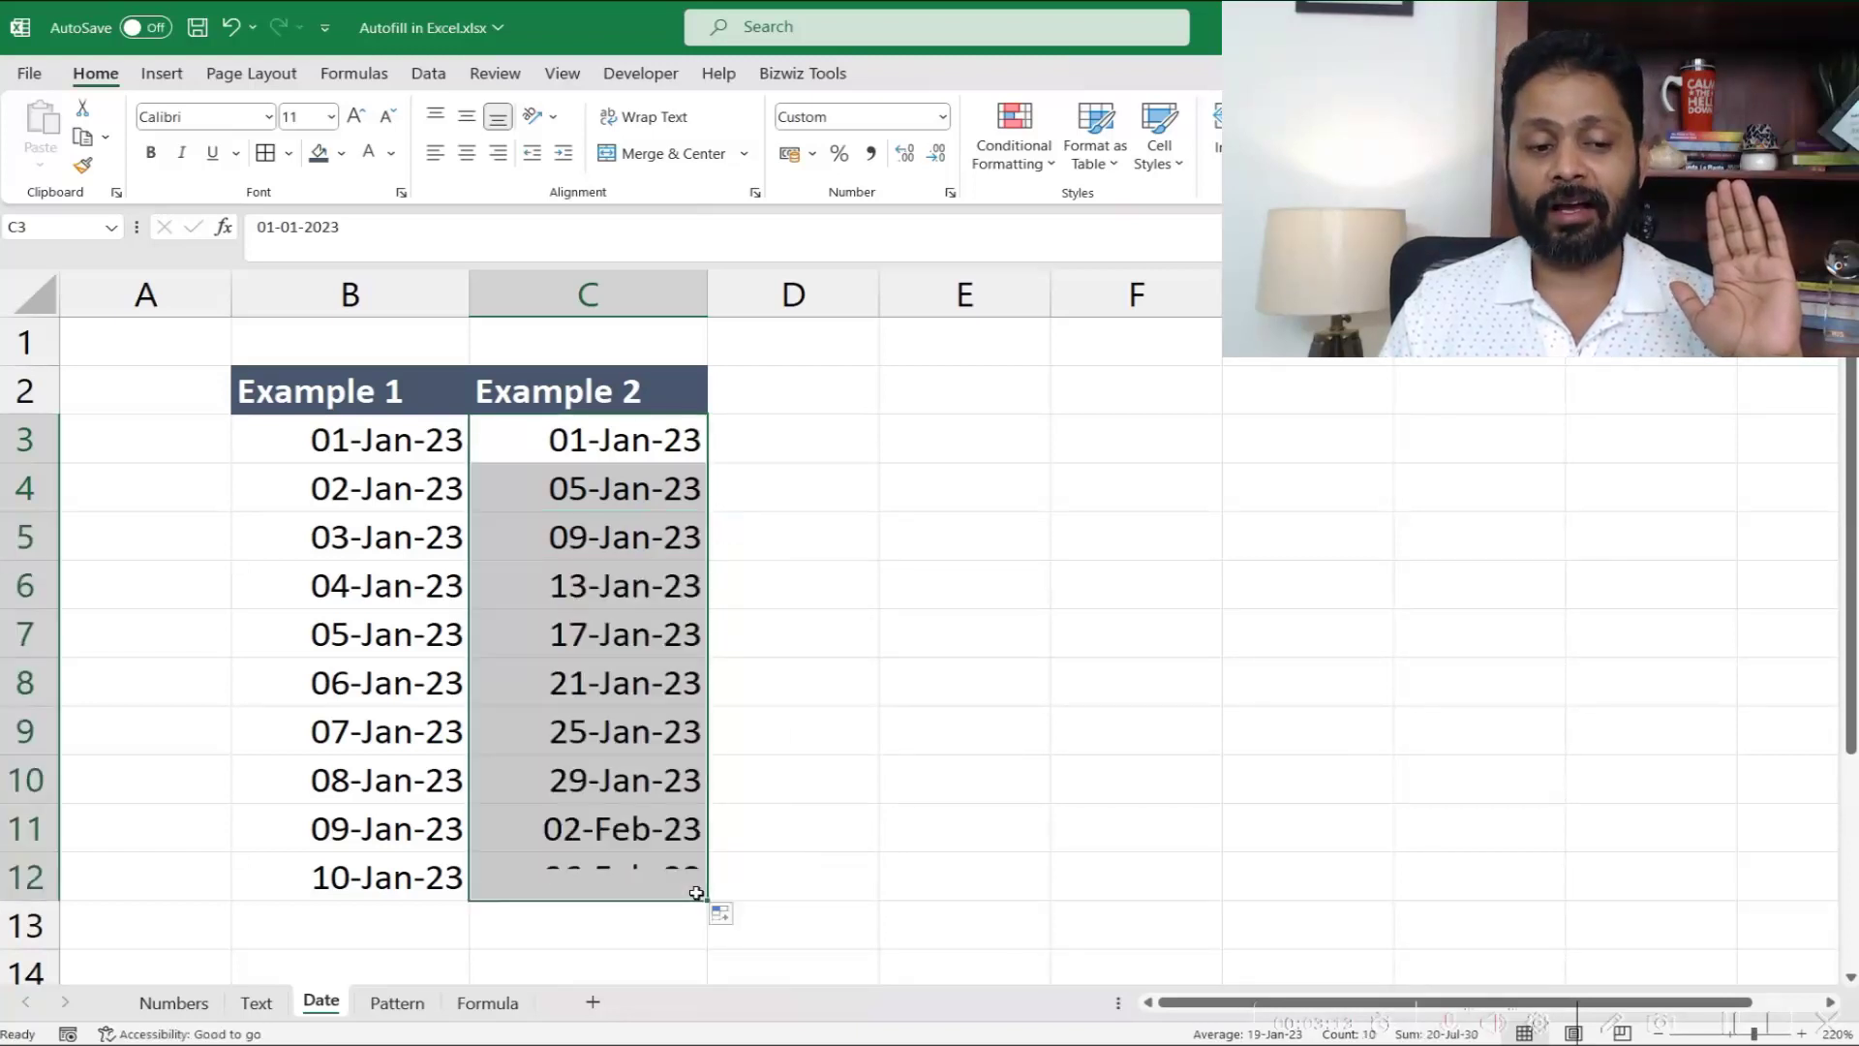
click(579, 543)
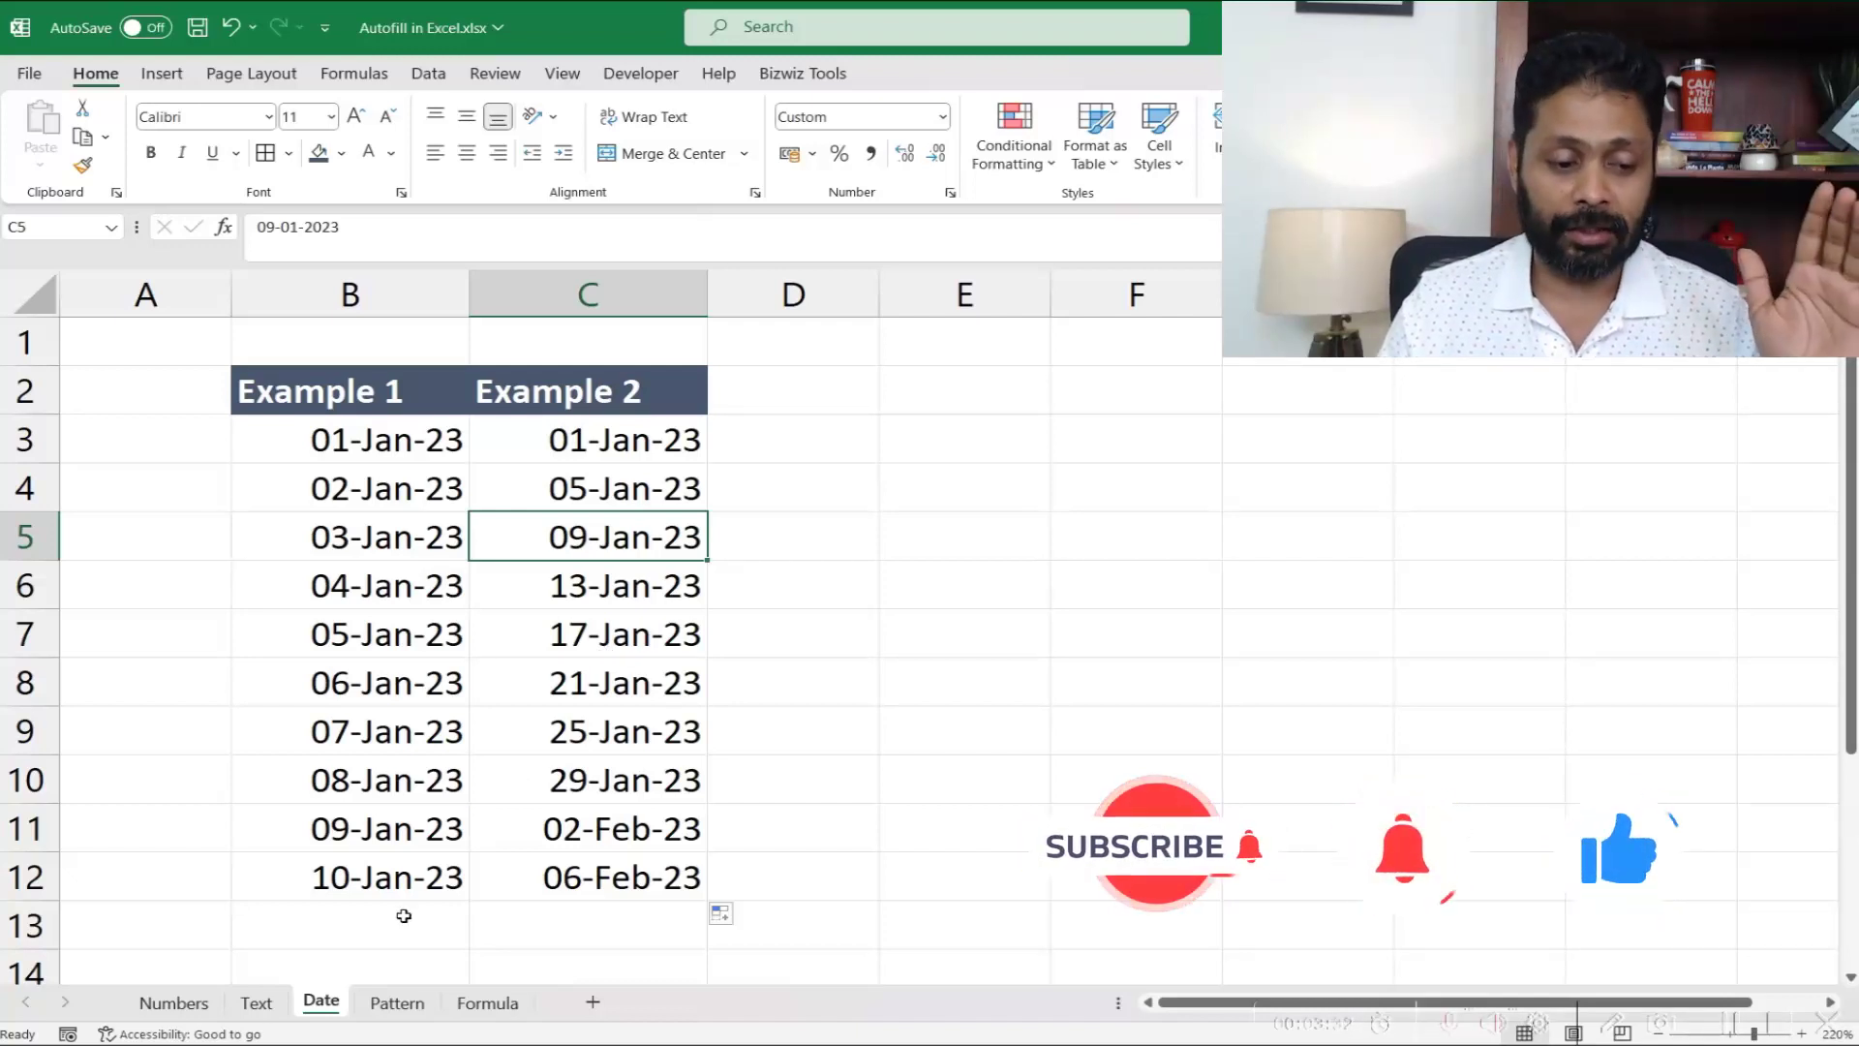
key(ctrl+Page_Down)
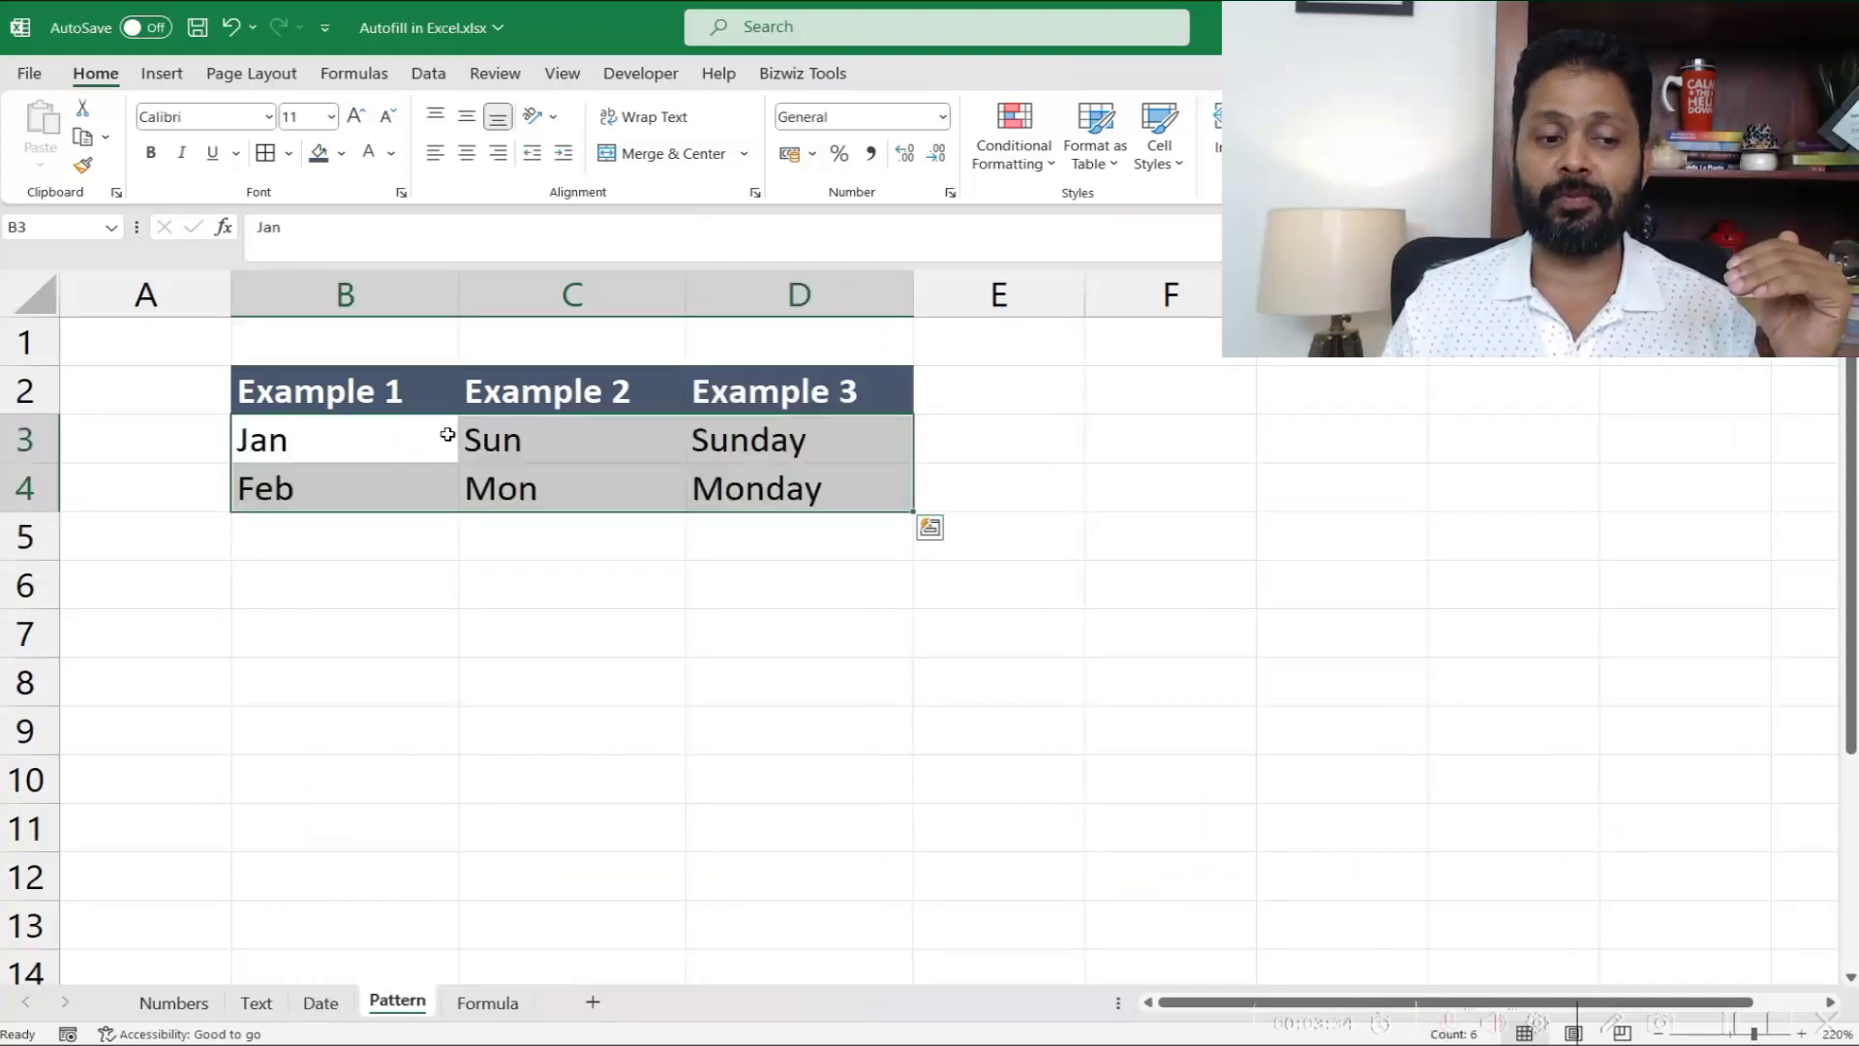
Extend the Jan, Feb month series down column B.
click(440, 437)
click(415, 493)
drag(435, 444, 427, 885)
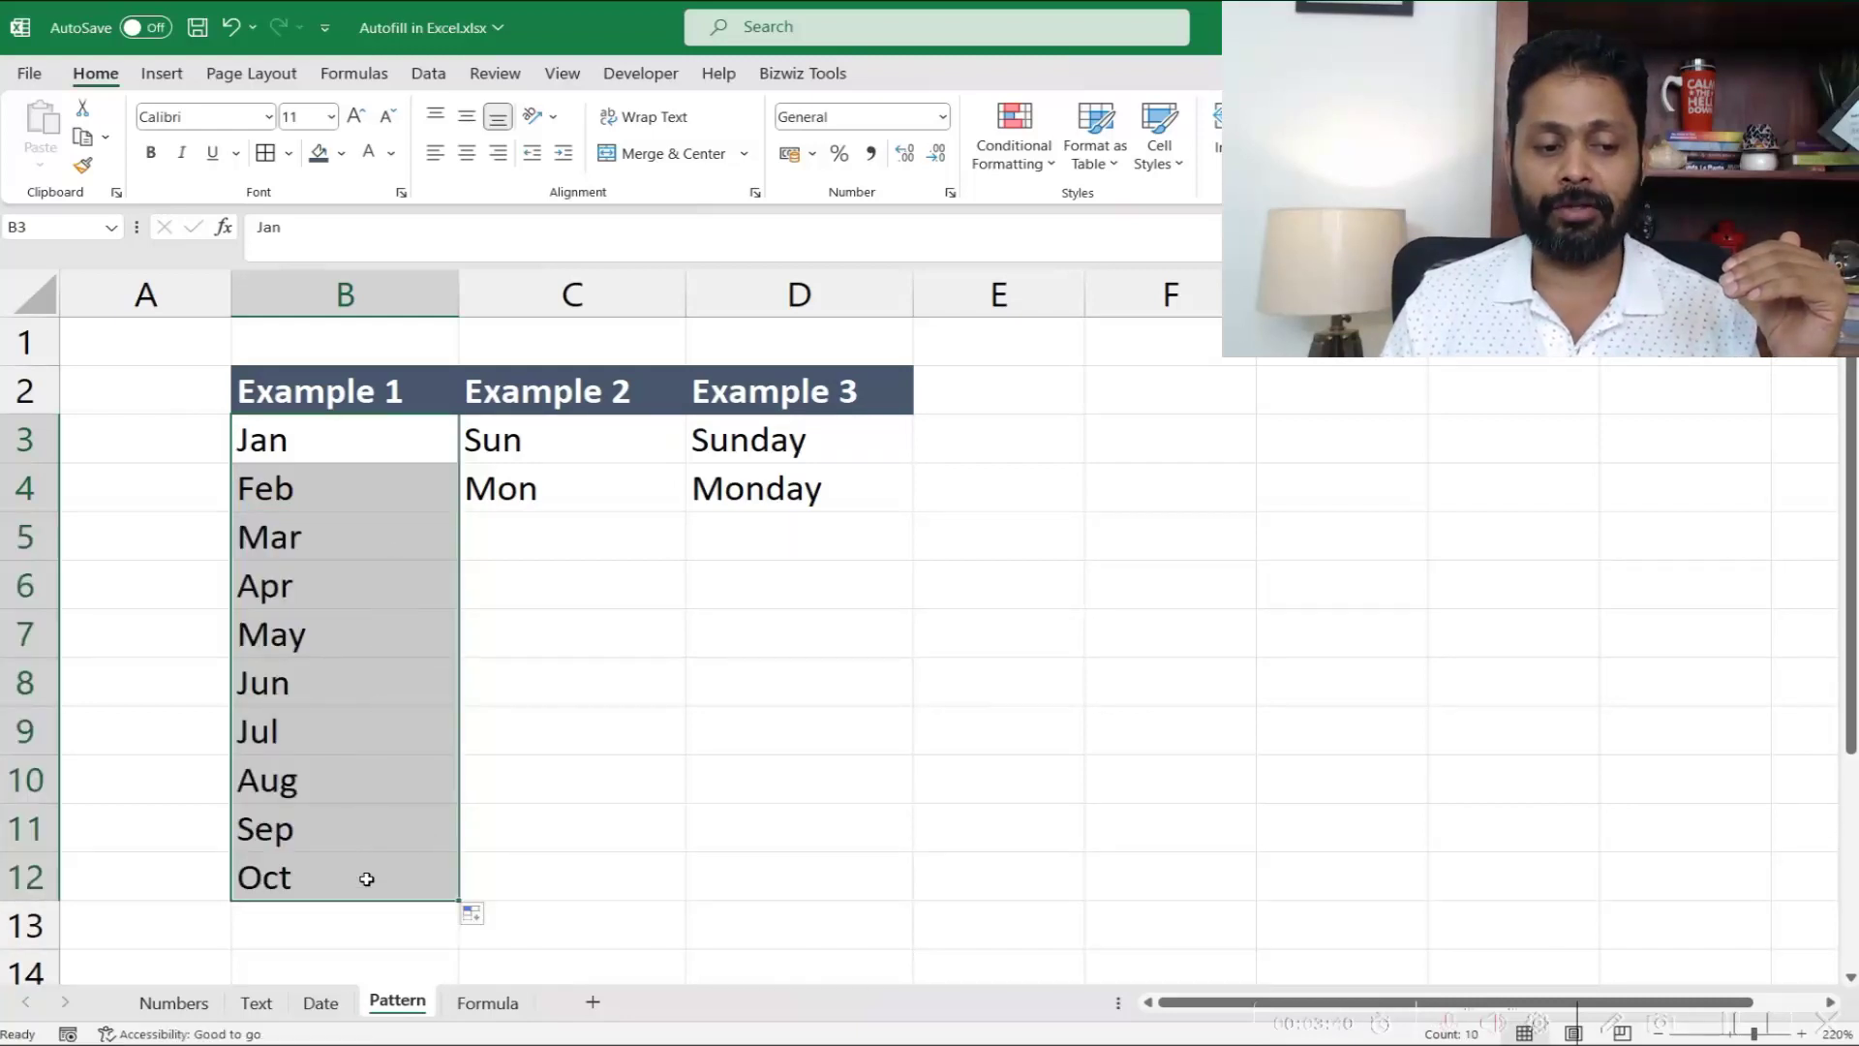
scroll(443, 868, down, 3)
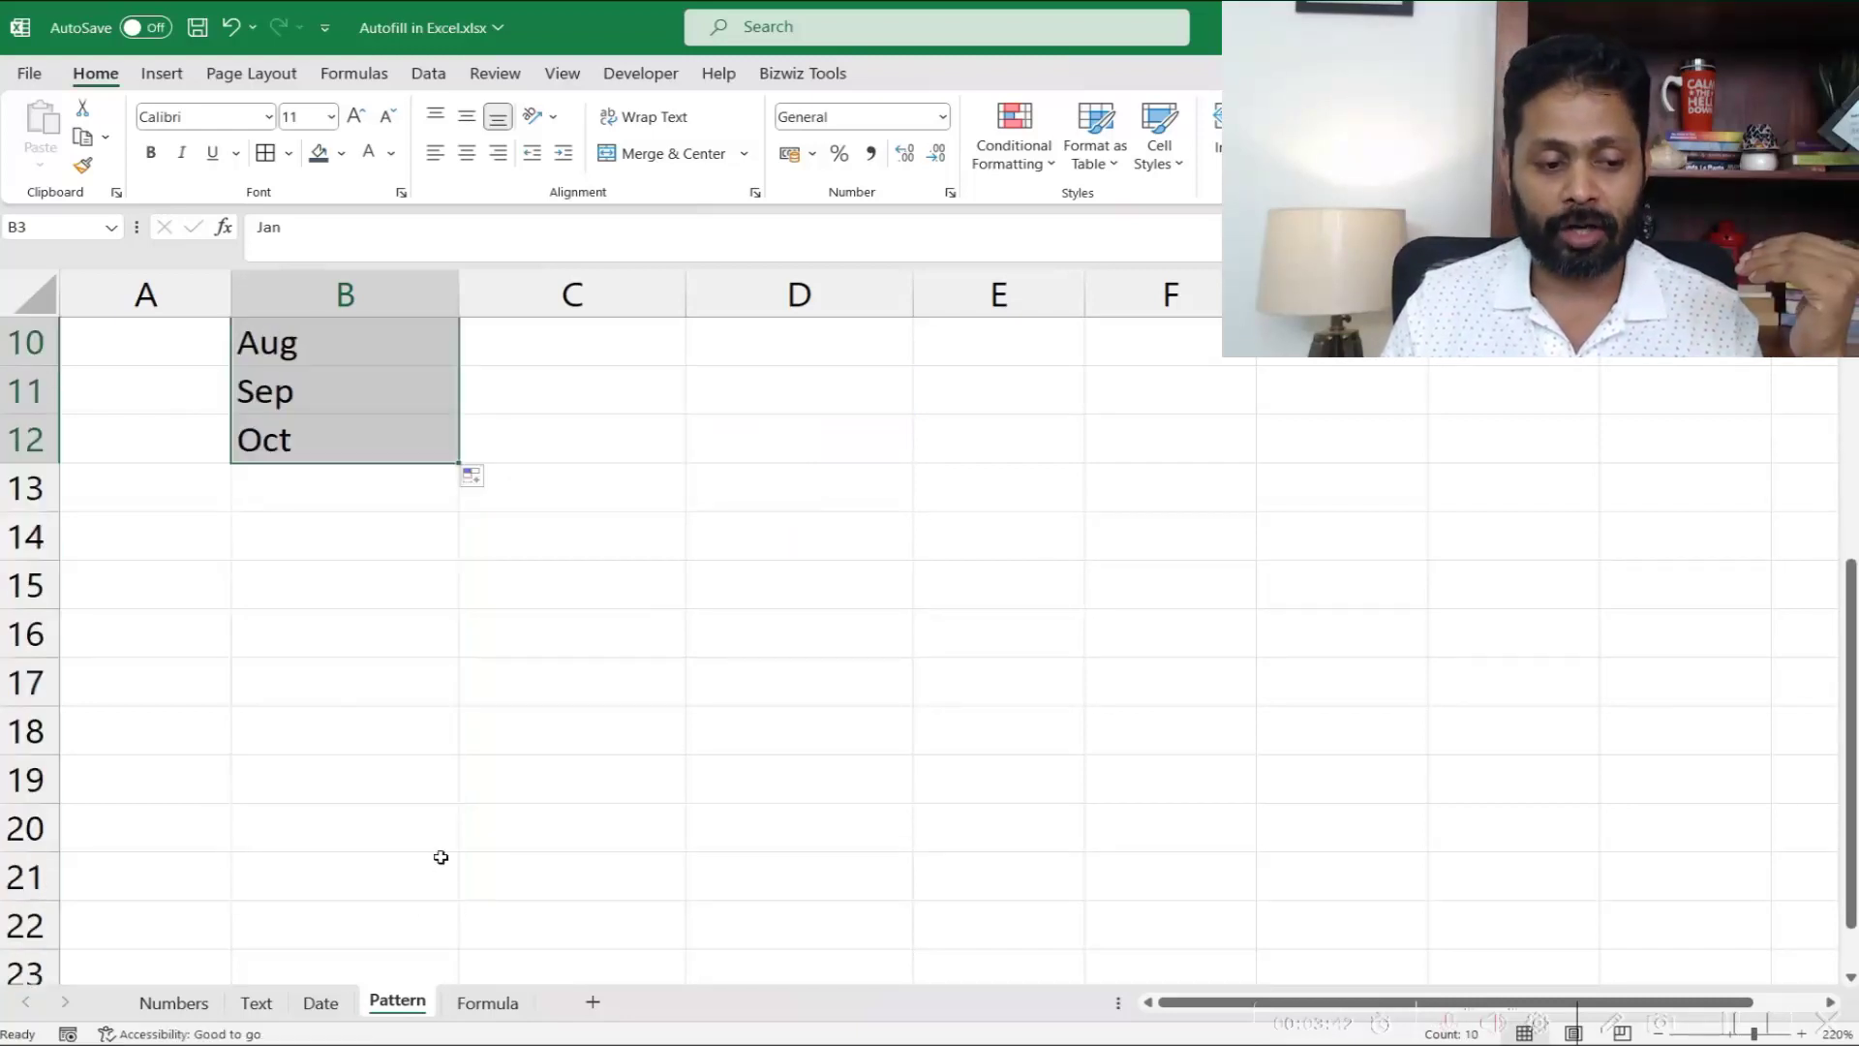
drag(458, 475, 459, 789)
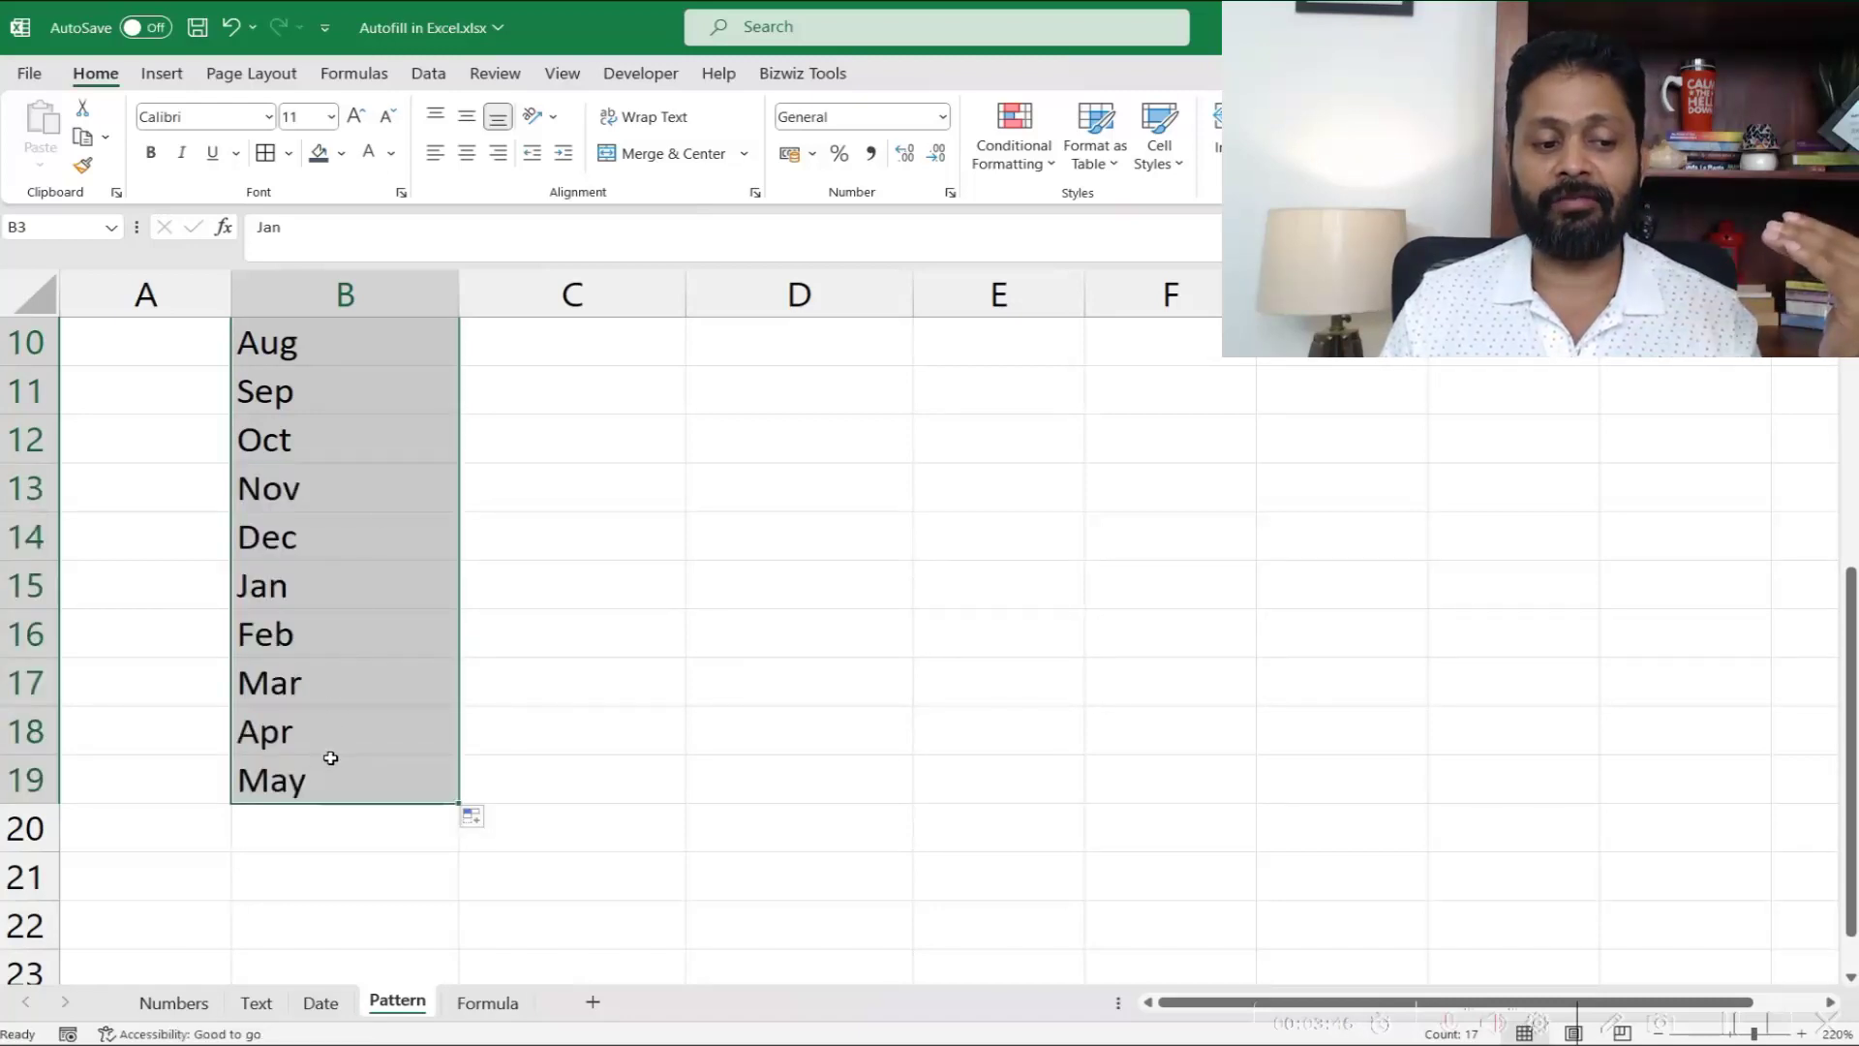
scroll(330, 757, up, 3)
Extend the Sun/Mon and Sunday/Monday day-name patterns down to row 11.
drag(542, 429, 587, 509)
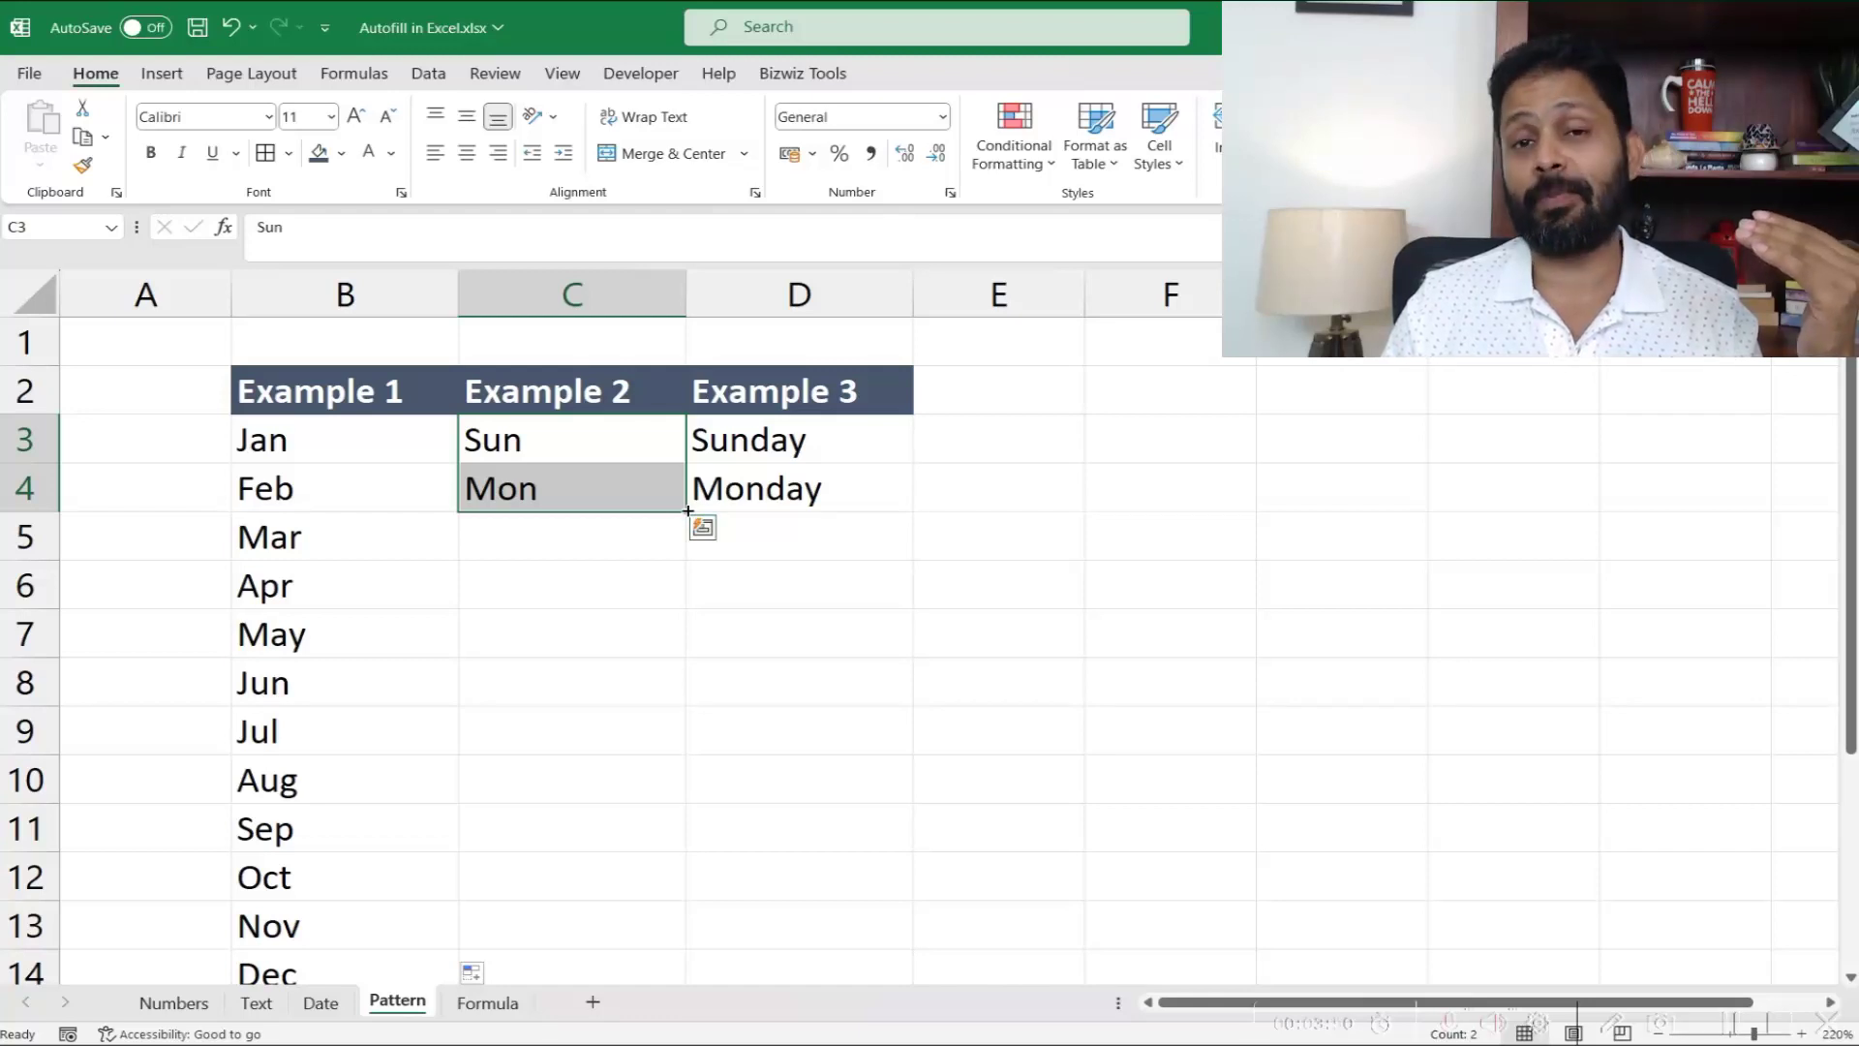
drag(687, 510, 685, 852)
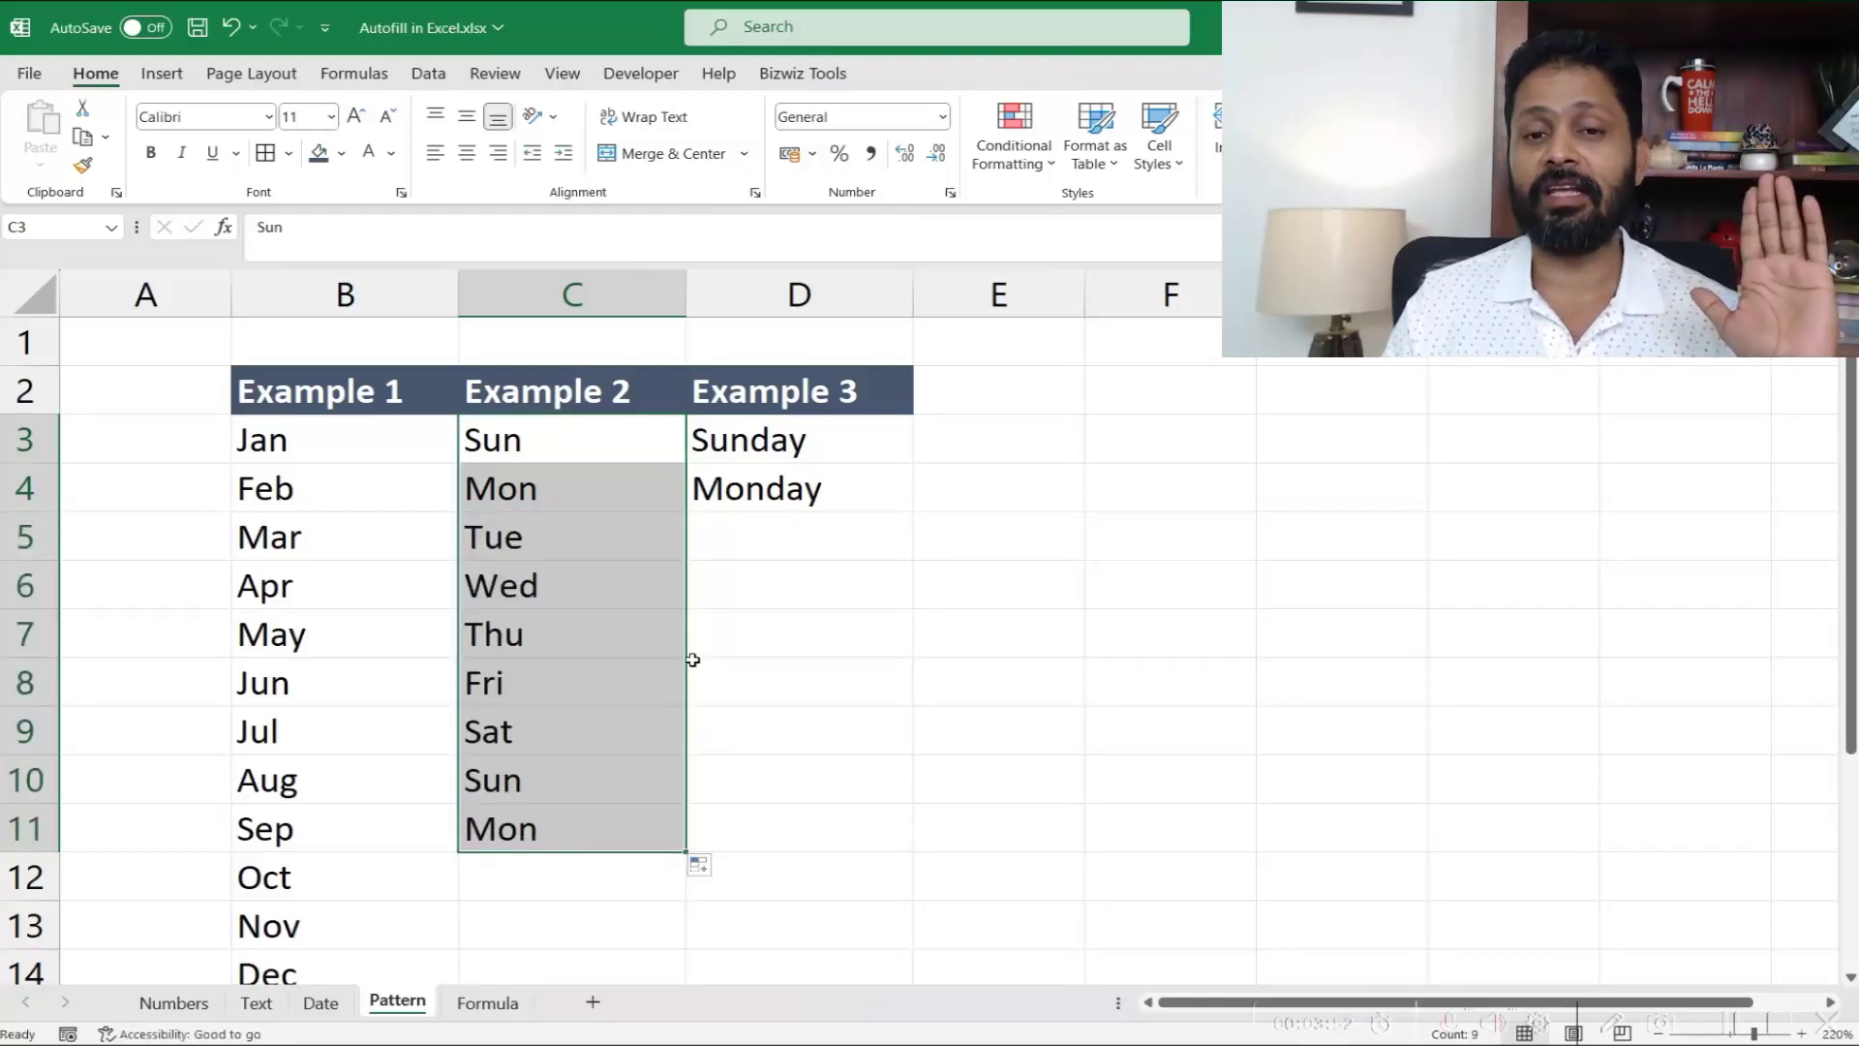
drag(767, 444, 764, 491)
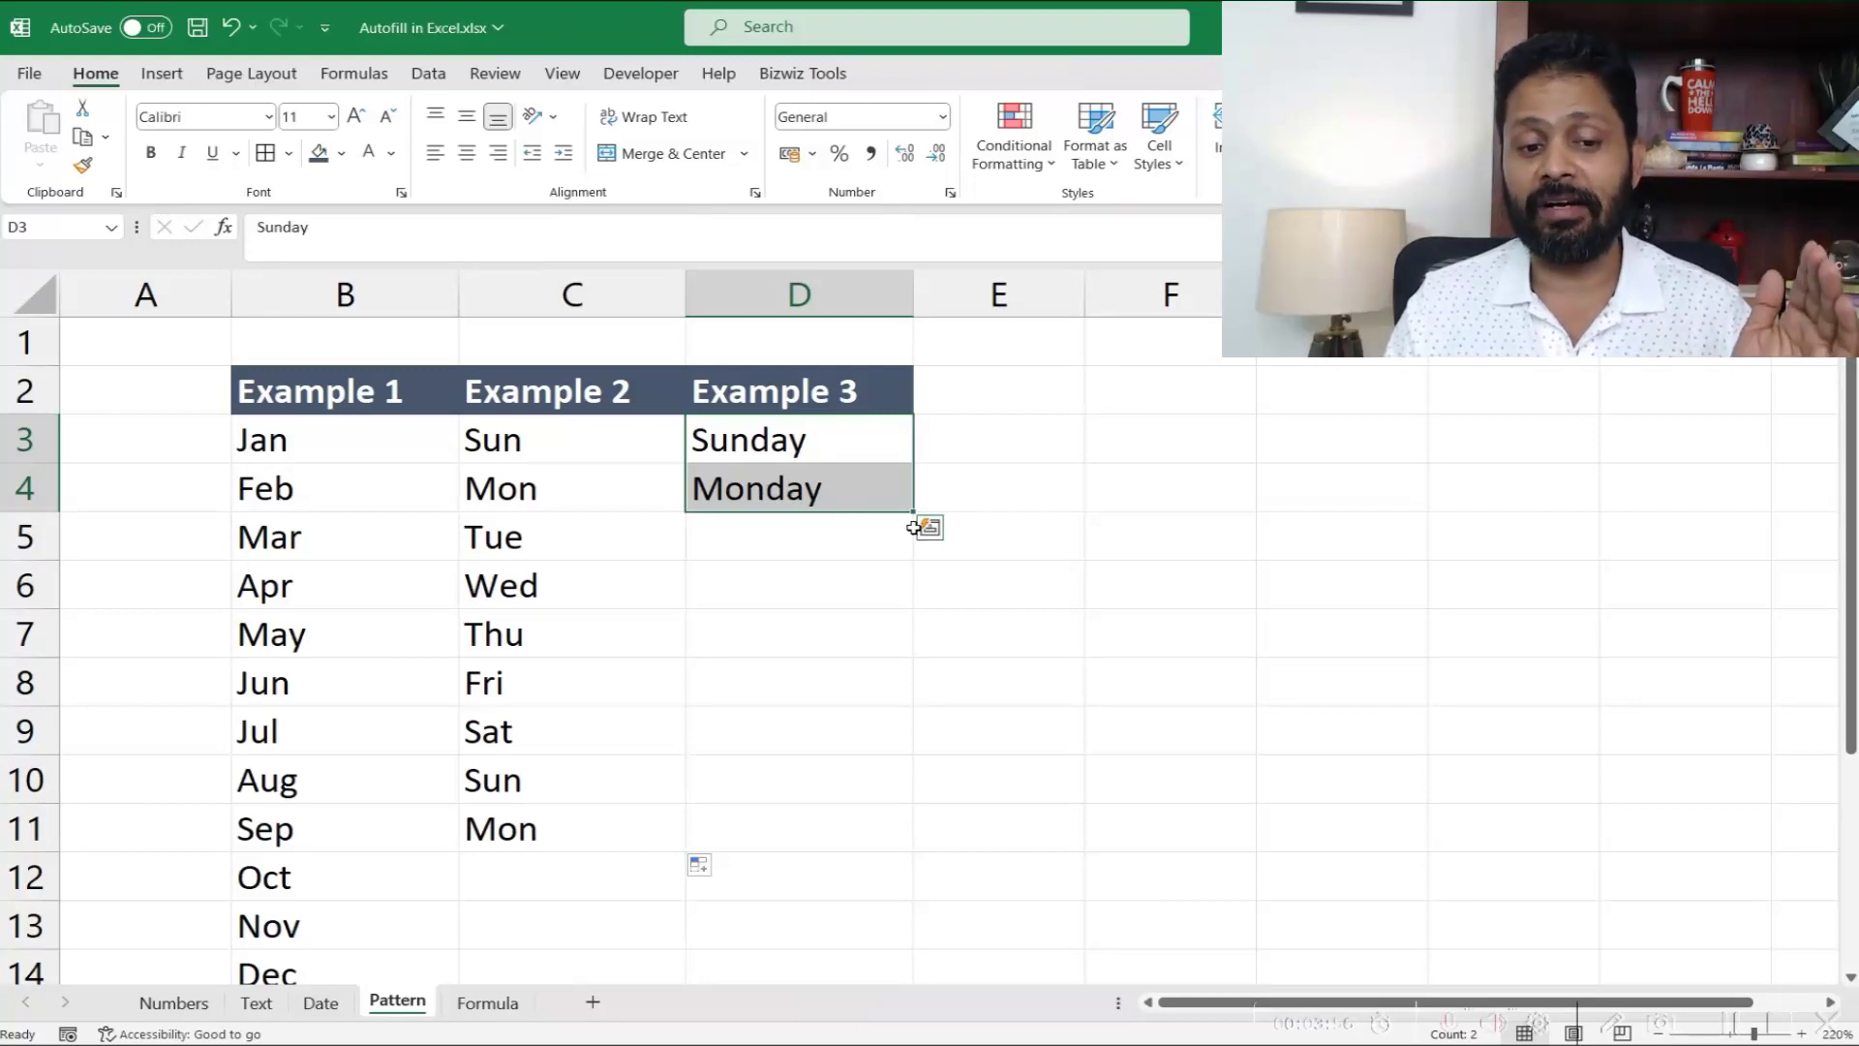
drag(912, 514, 871, 839)
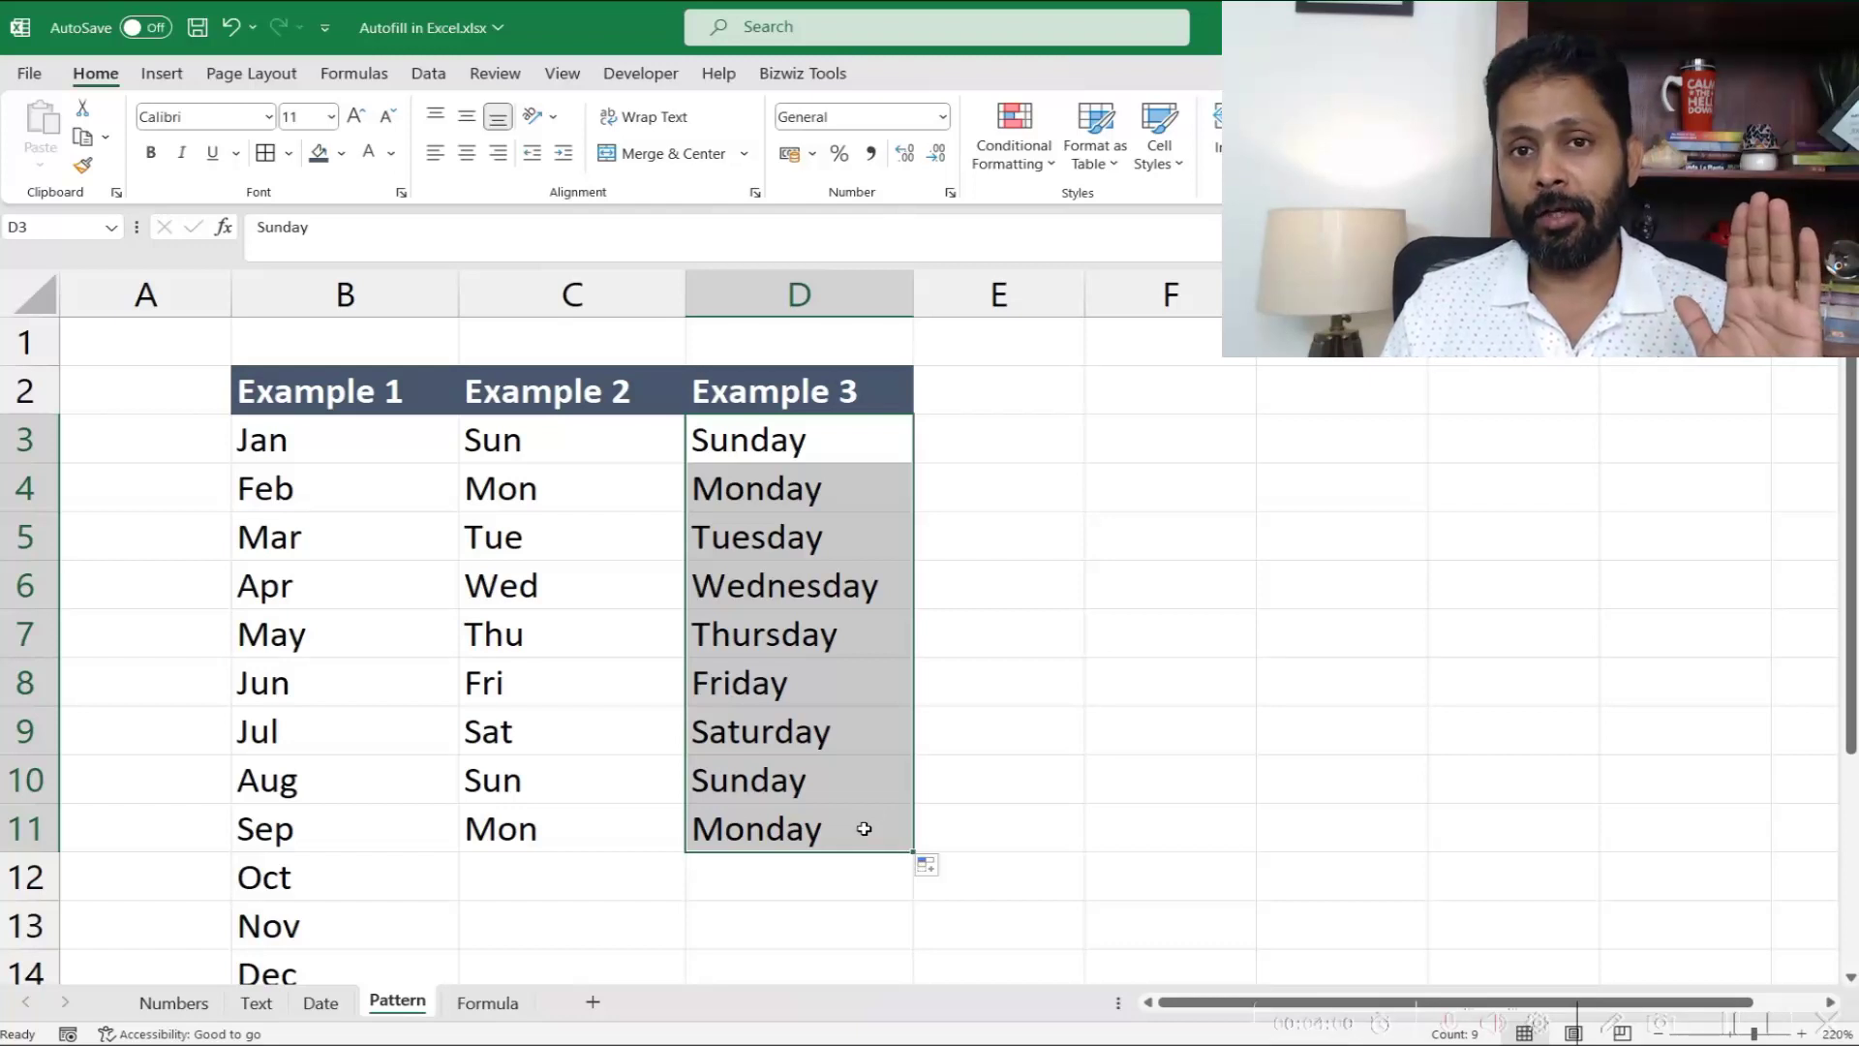
Undo the separate fills and AutoFill B3:D4 together down to row 12.
key(ctrl+z)
key(ctrl+z)
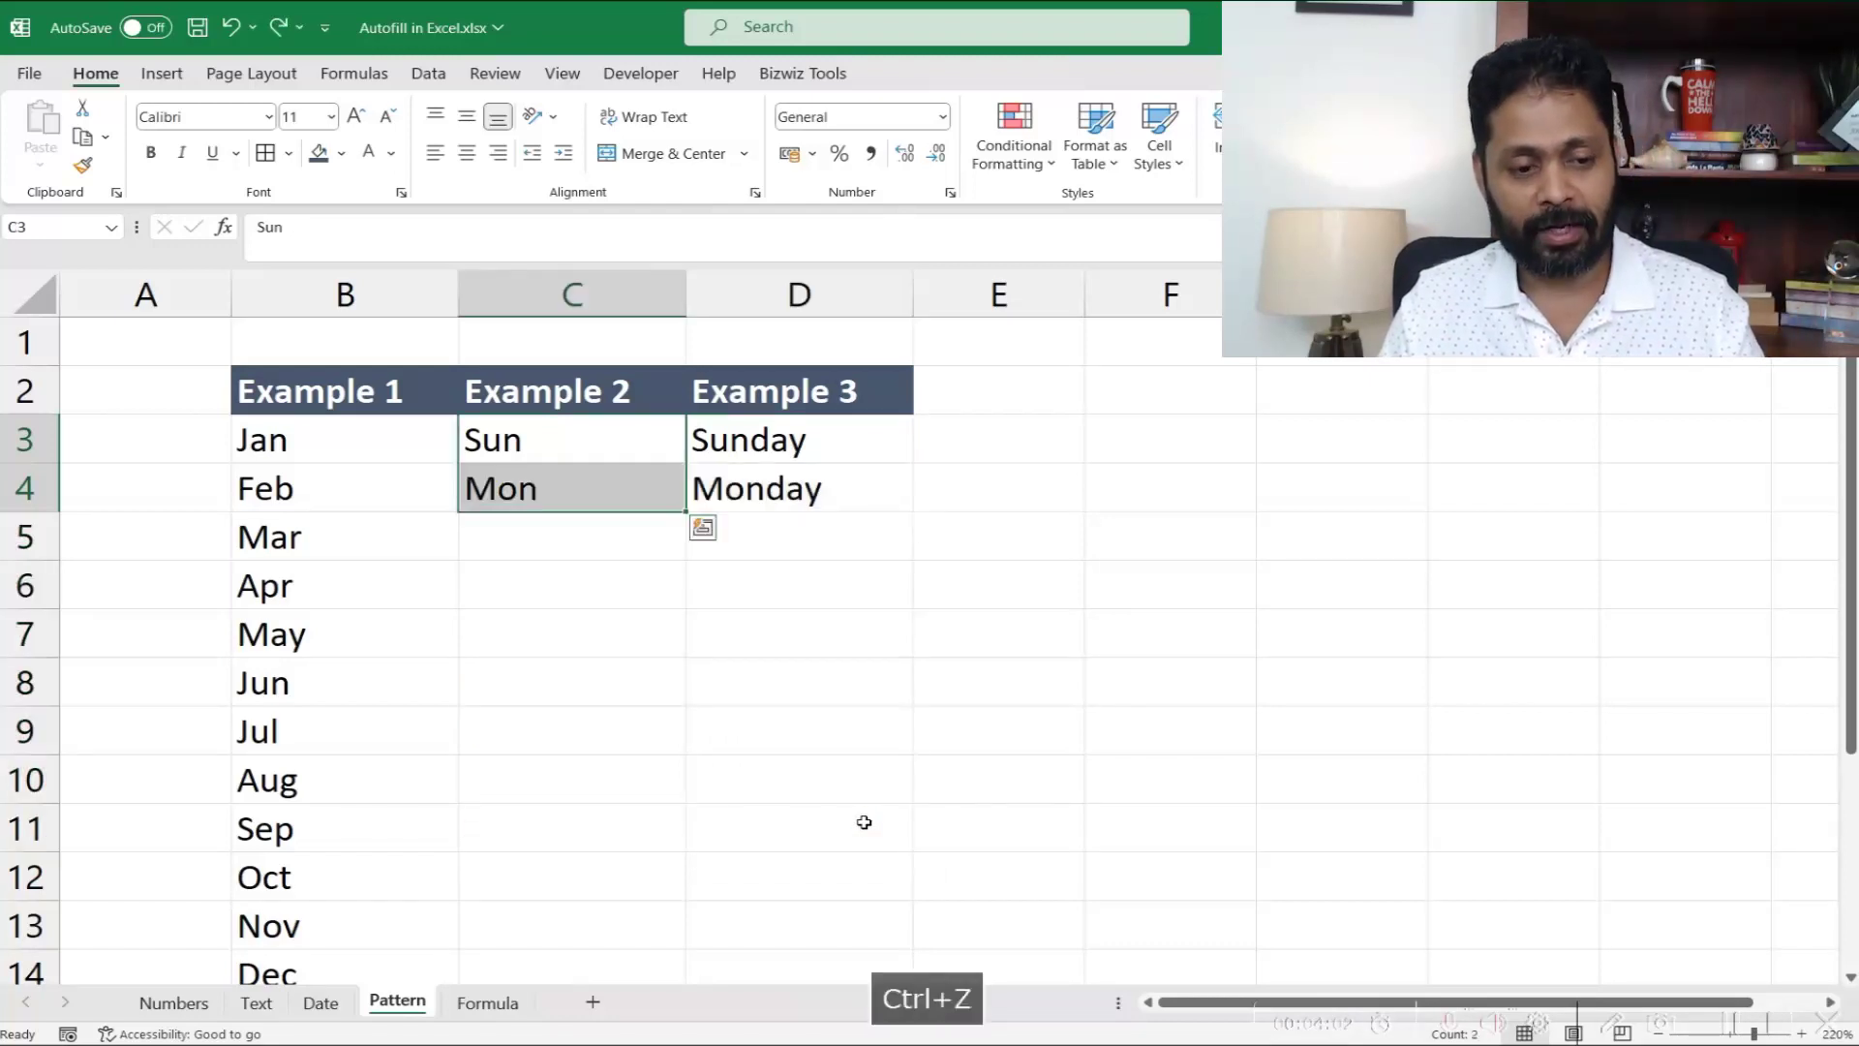
key(ctrl+z)
key(ctrl+z)
drag(444, 447, 736, 518)
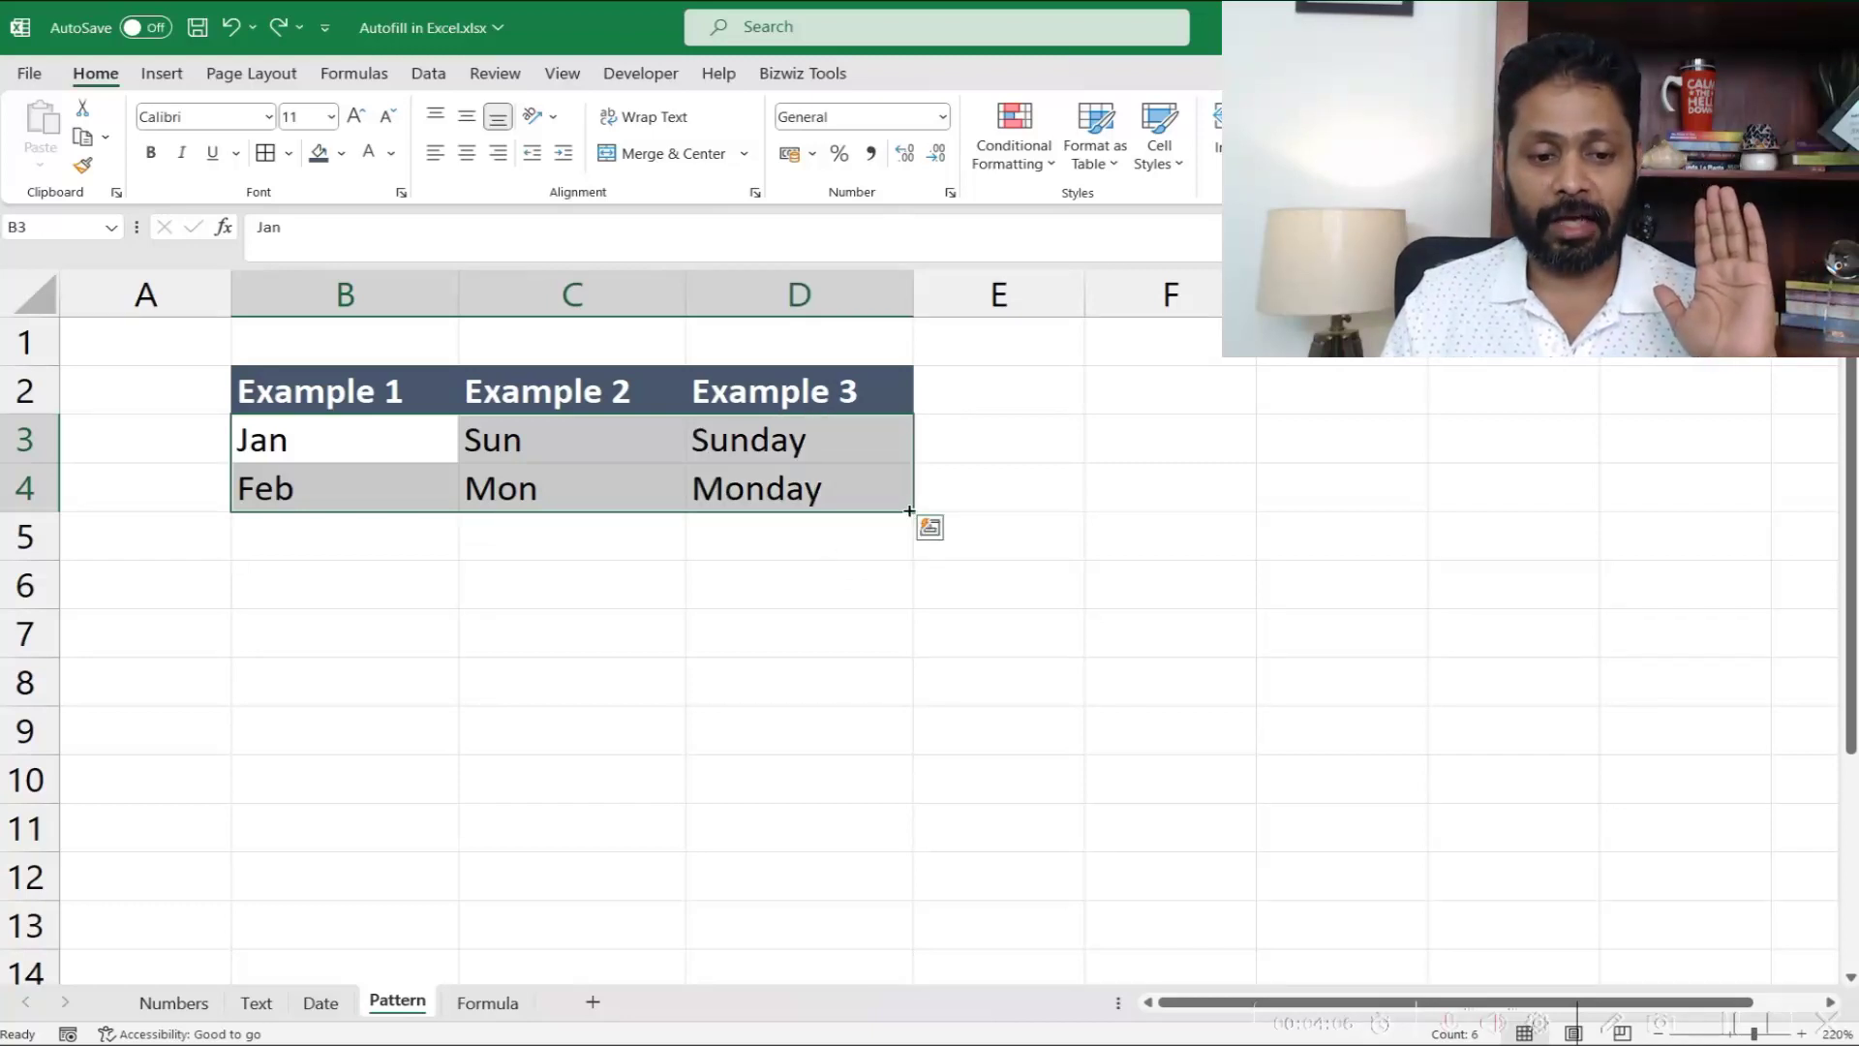
drag(909, 510, 910, 900)
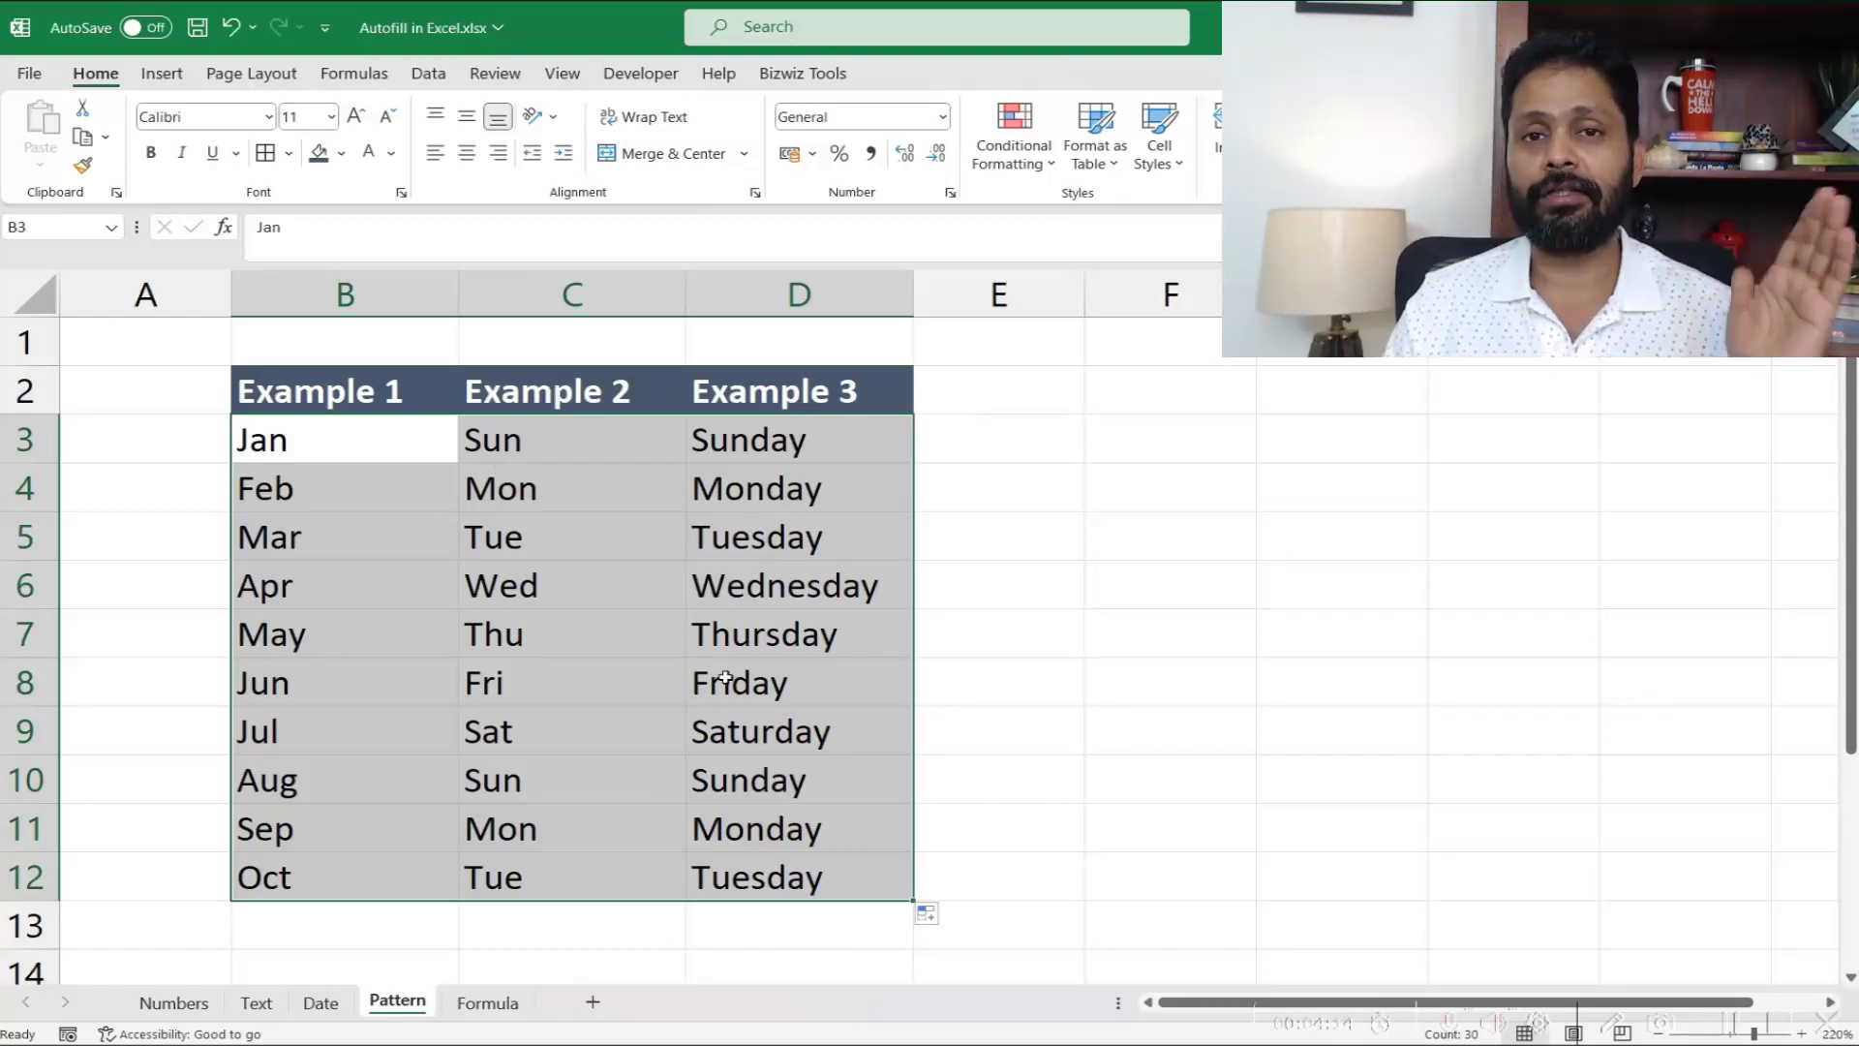
On the Formula sheet, review the Jan–Dec months and the Item 1 to Item 4 headings.
click(501, 1006)
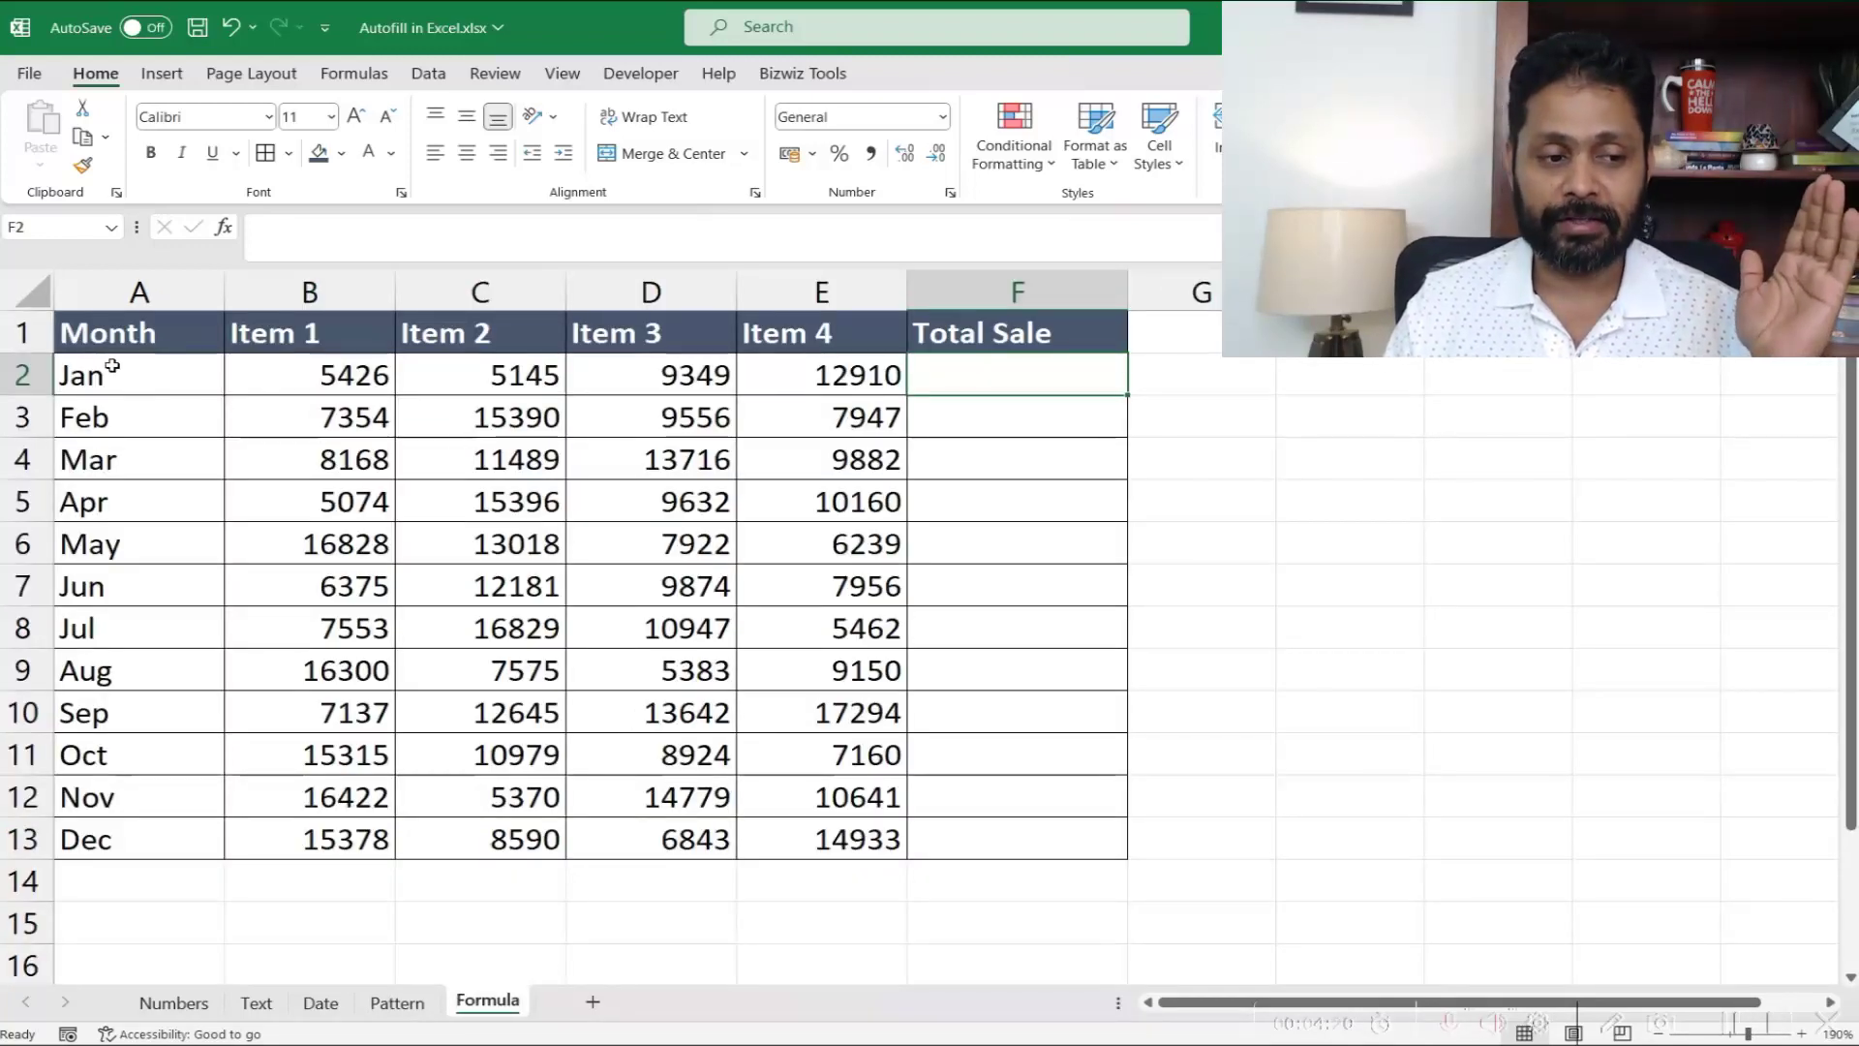
drag(113, 366, 123, 838)
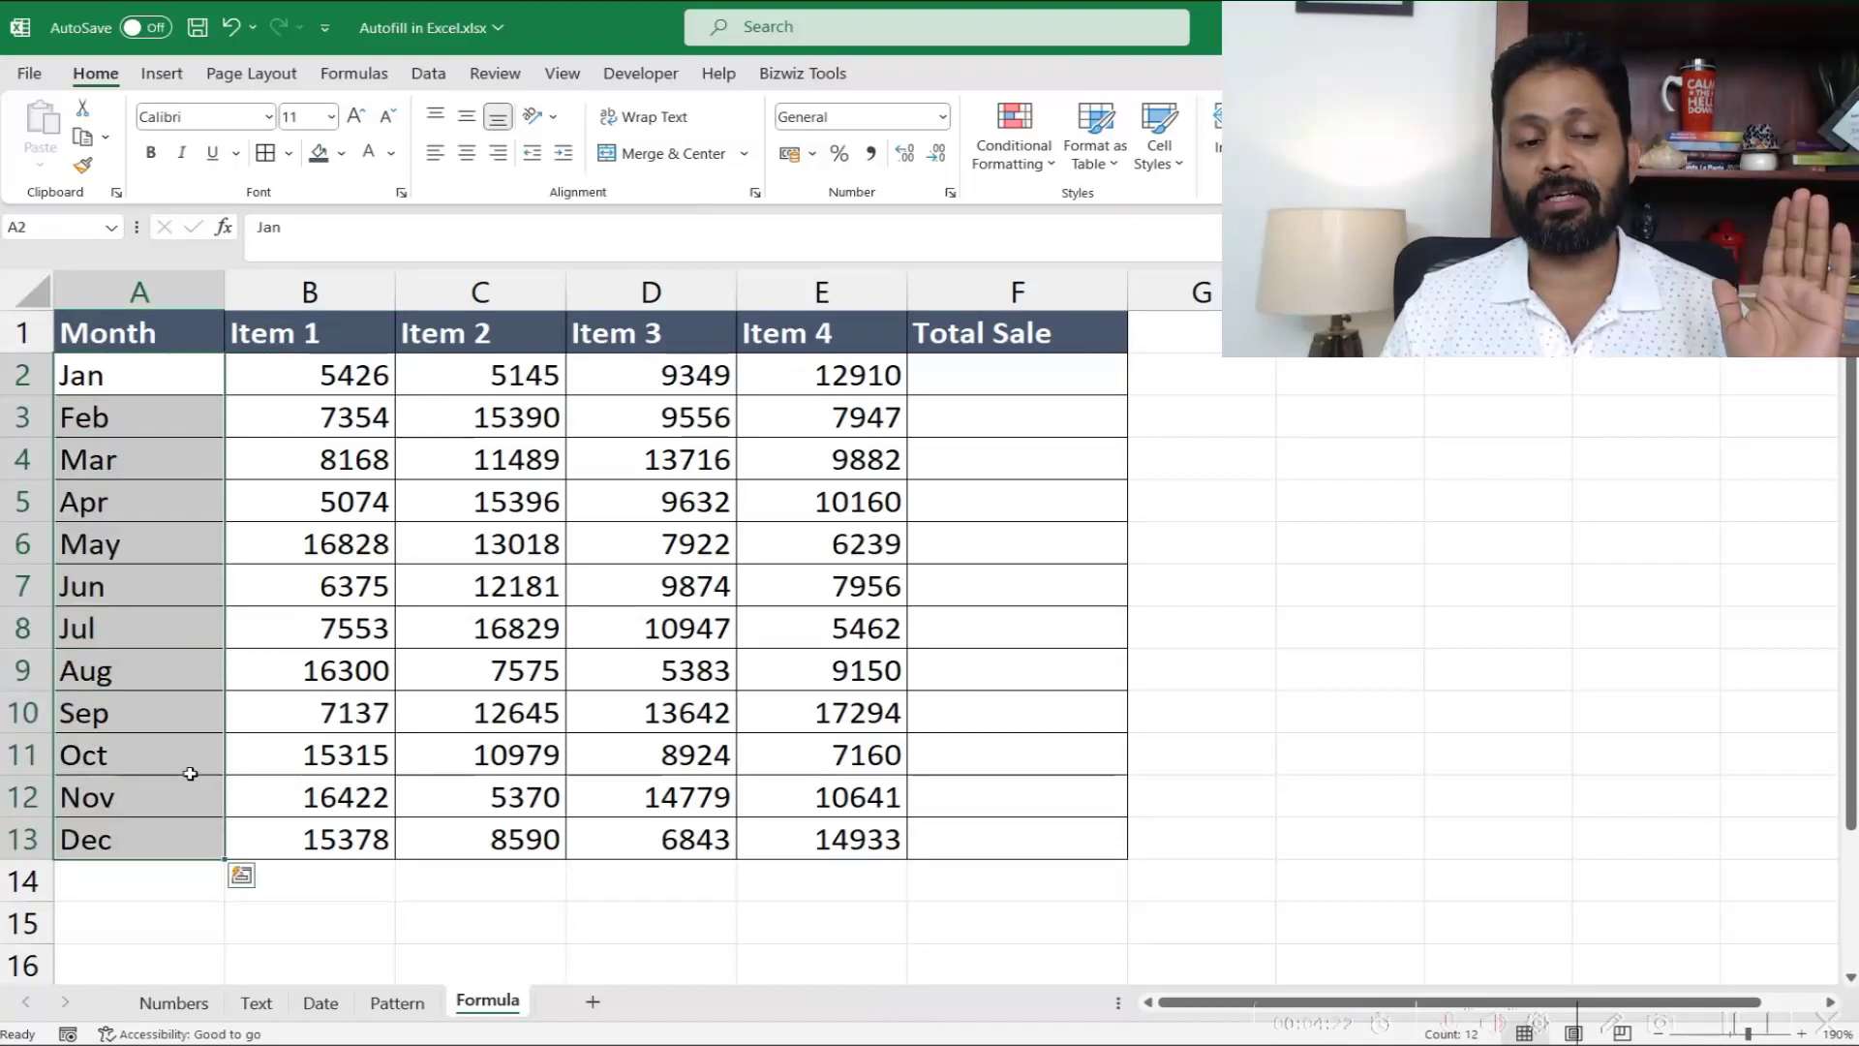
click(323, 332)
click(628, 332)
click(688, 332)
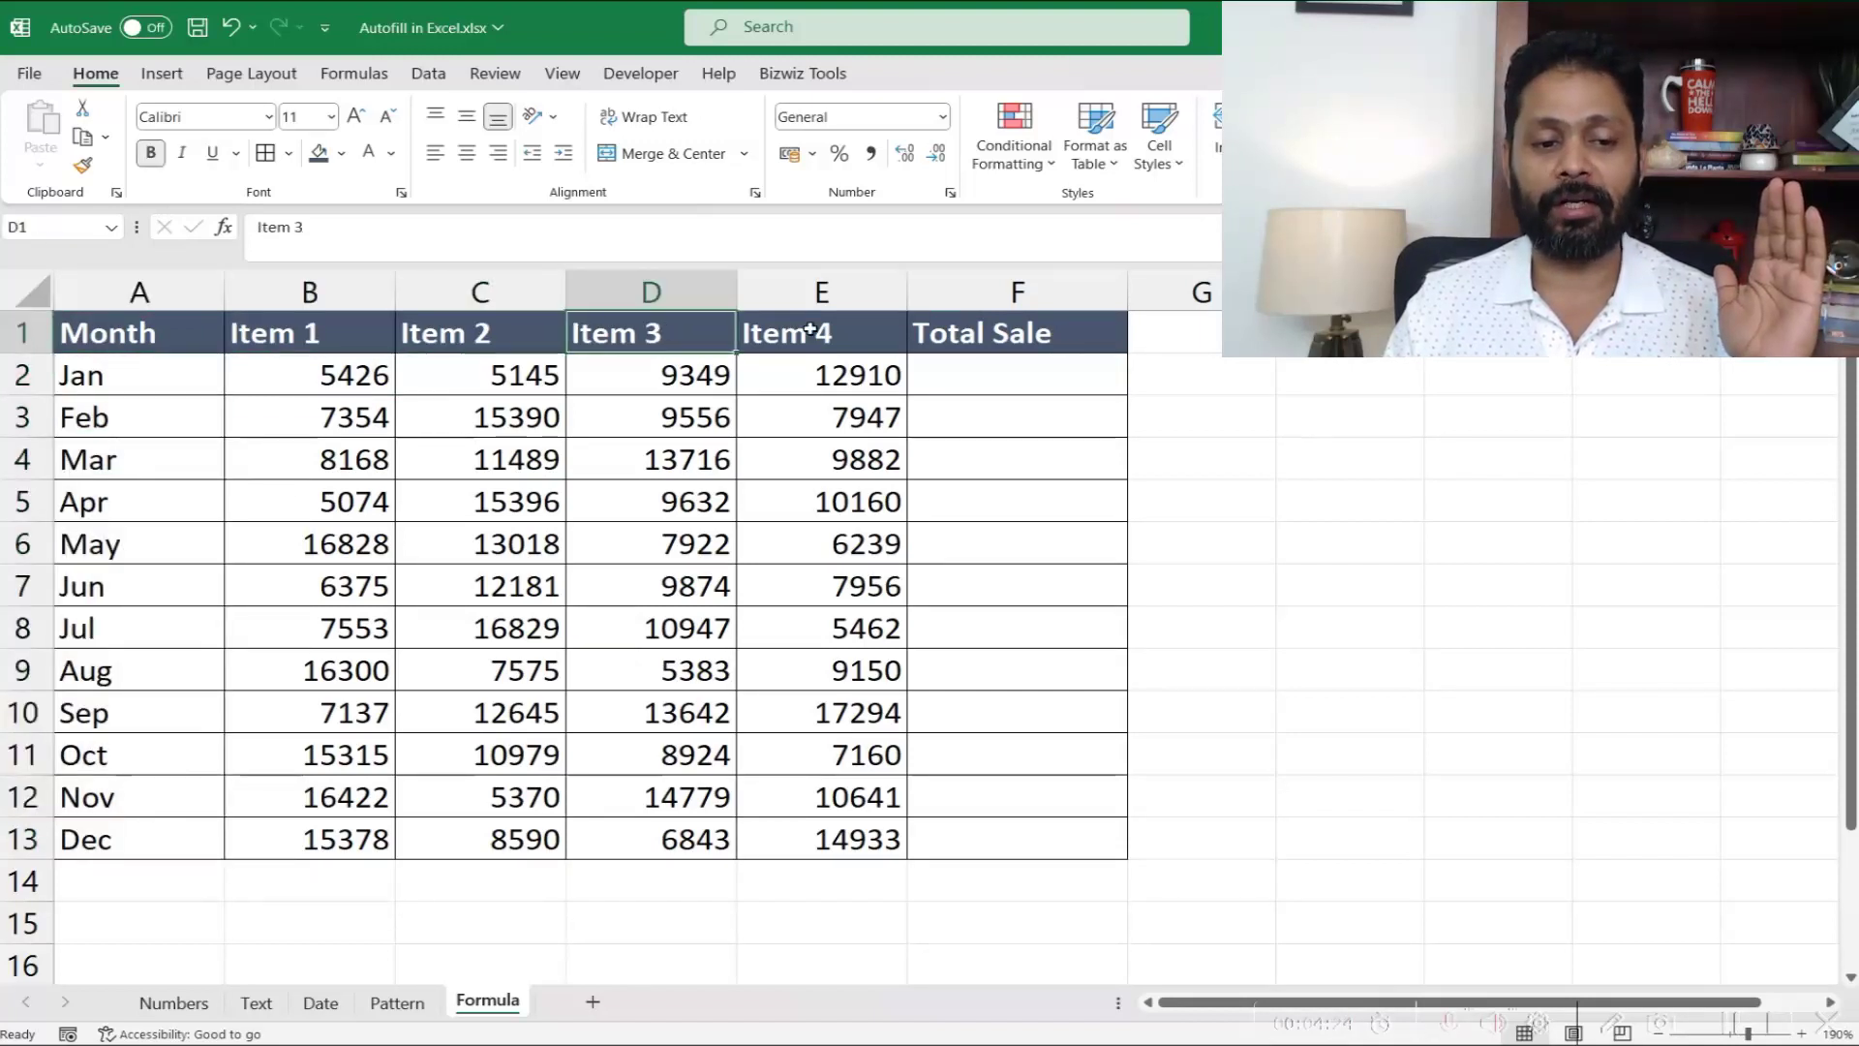
click(810, 330)
Enter =SUM(B2:E2) in F2 to total Jan's item sales.
click(1014, 384)
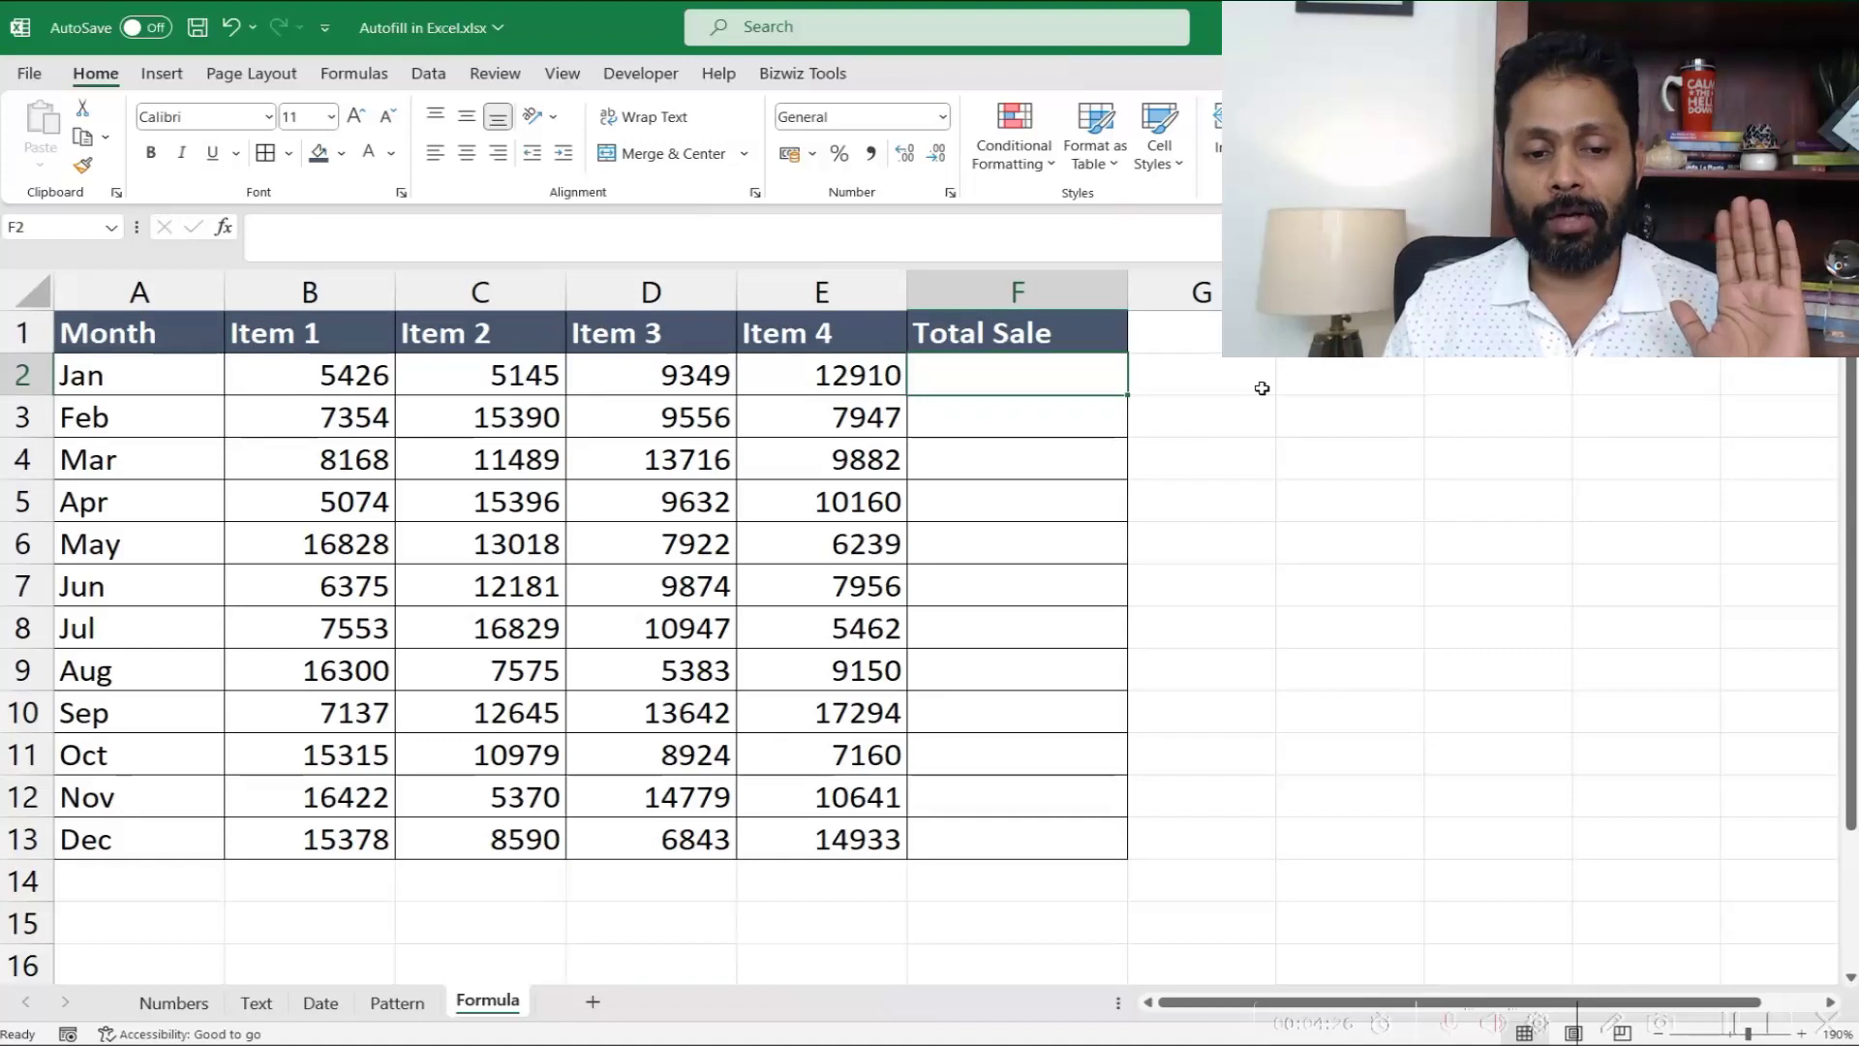
text(=)
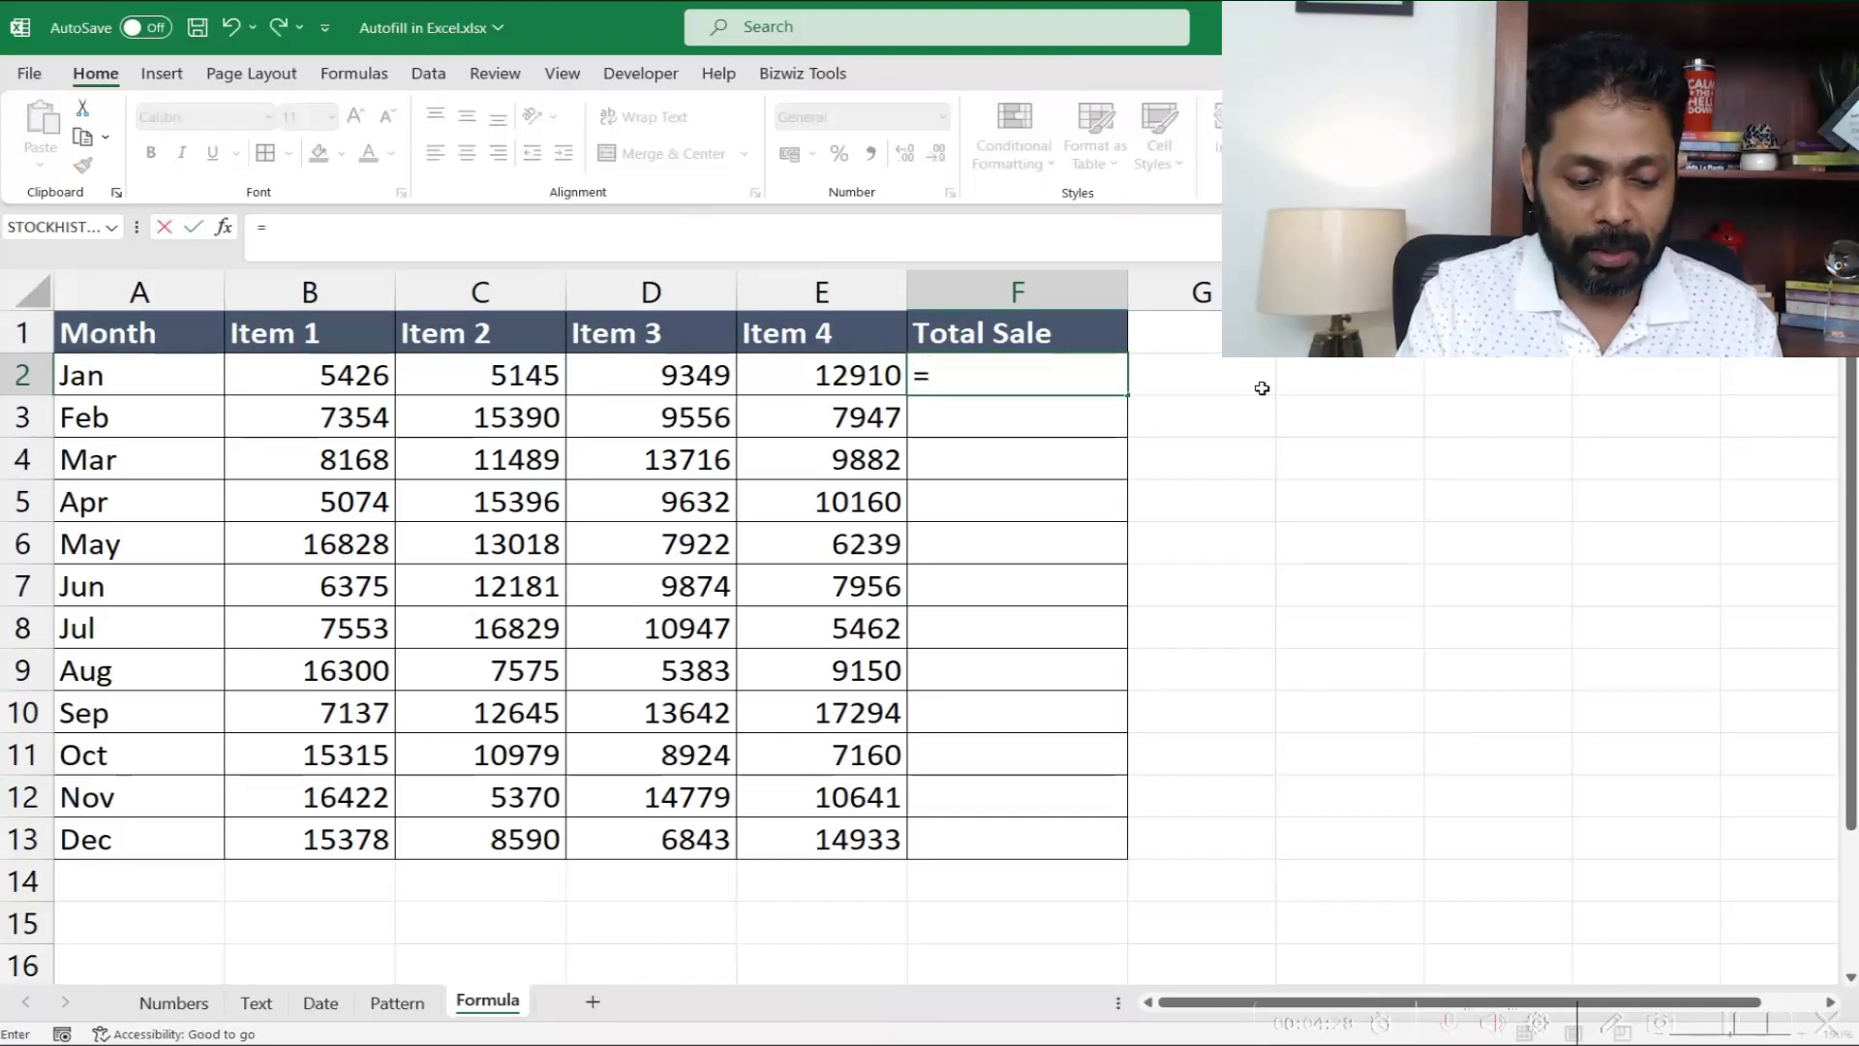
text(sum()
key(Left)
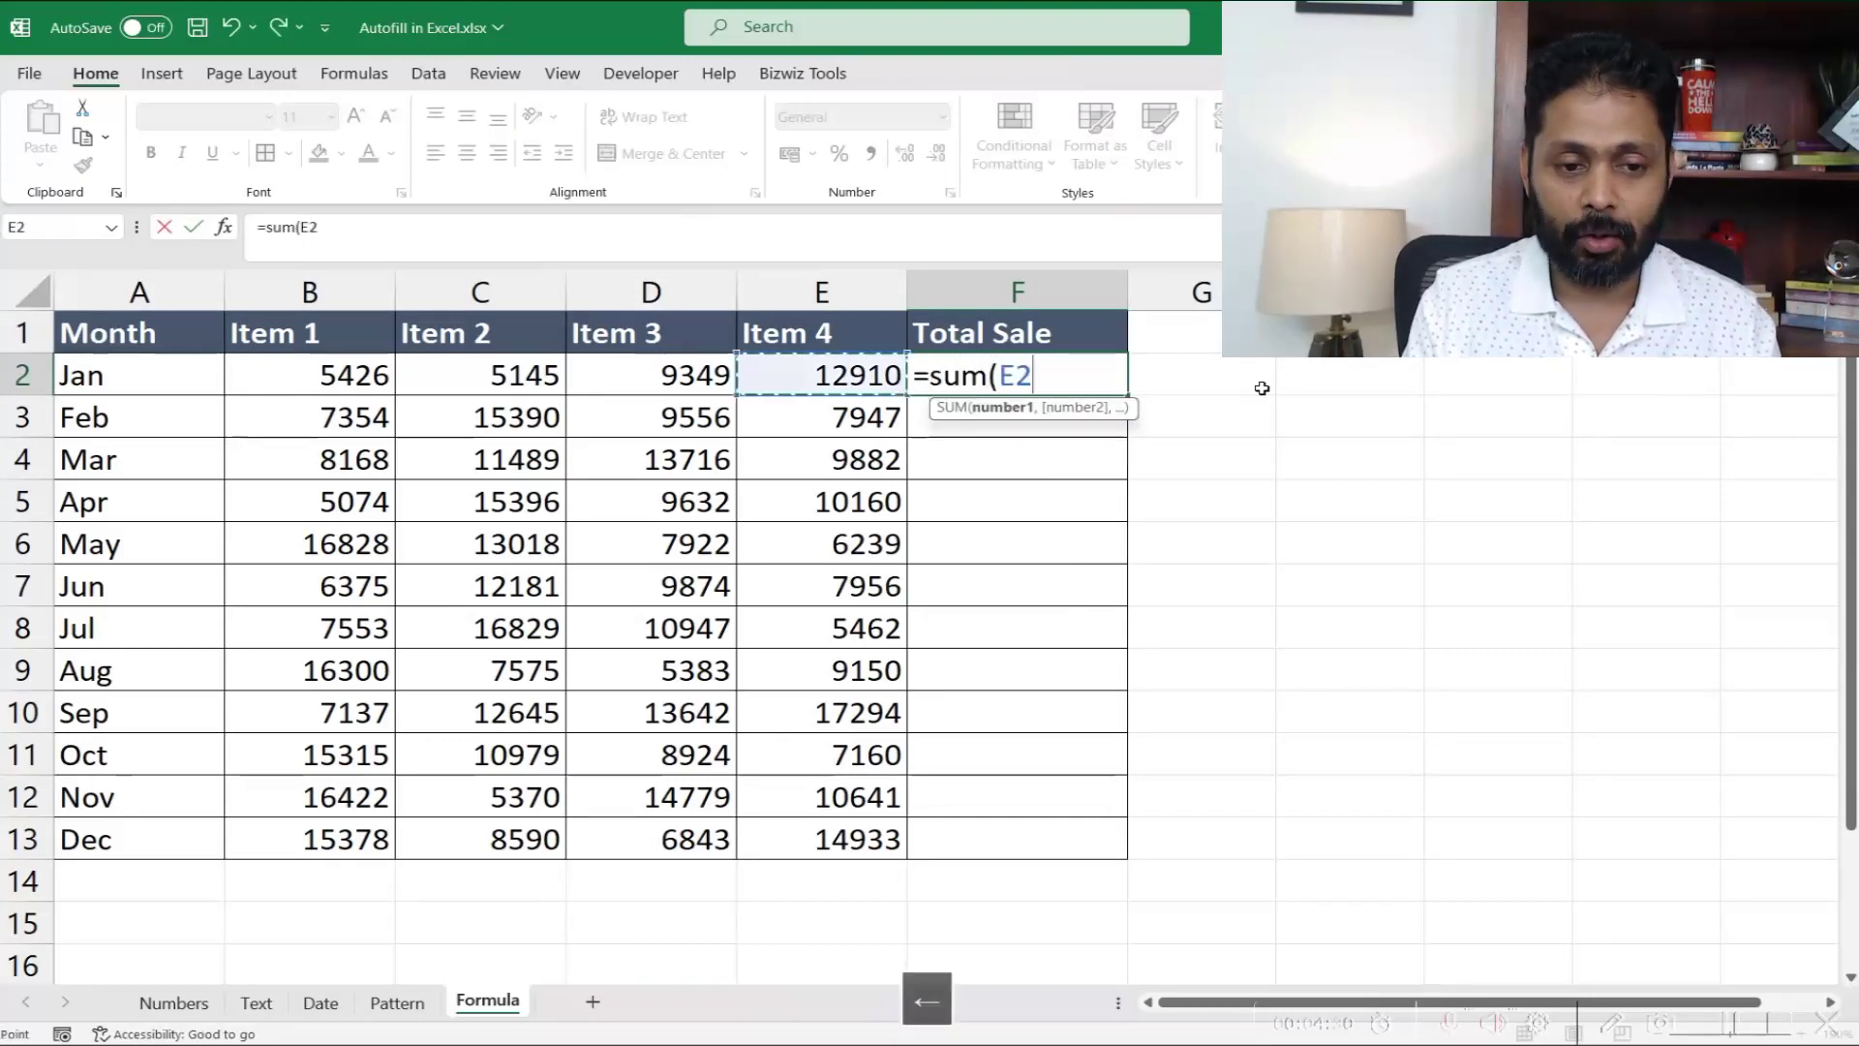
key(shift+Left)
key(shift+Left)
key(shift+Left)
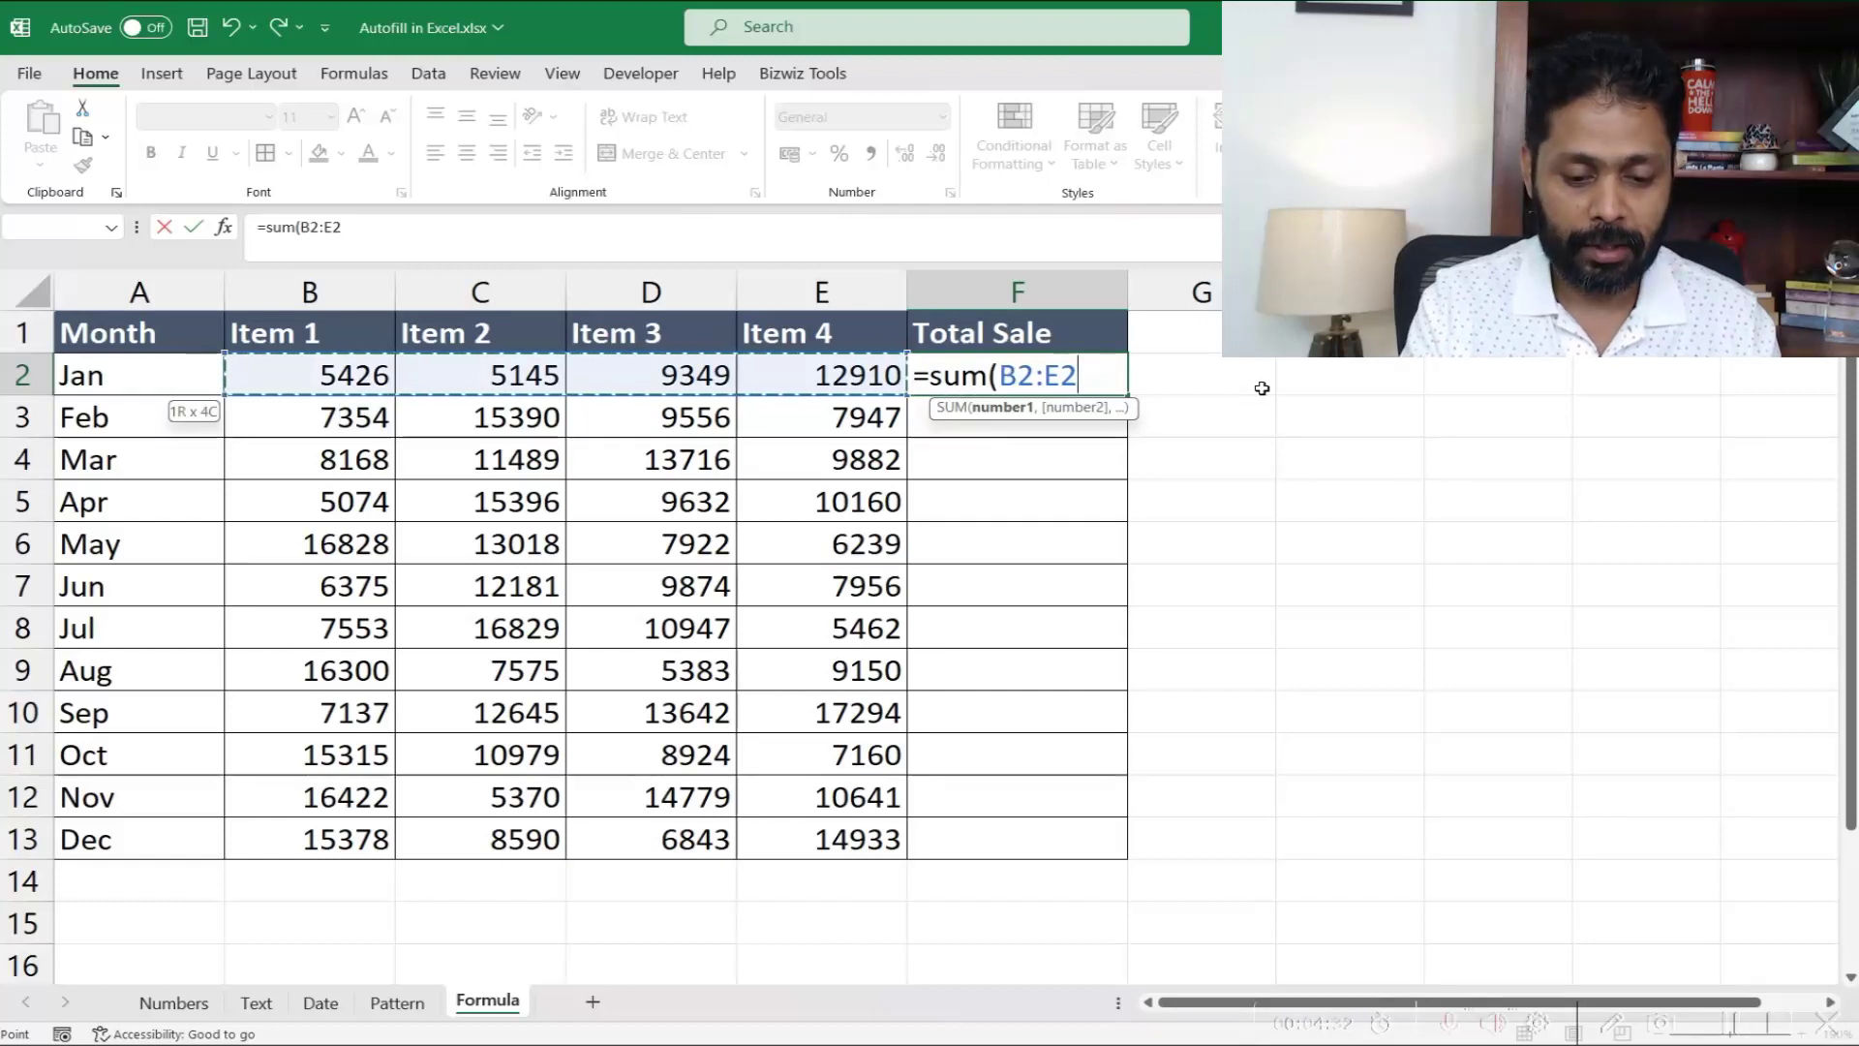
text())
key(ctrl+Return)
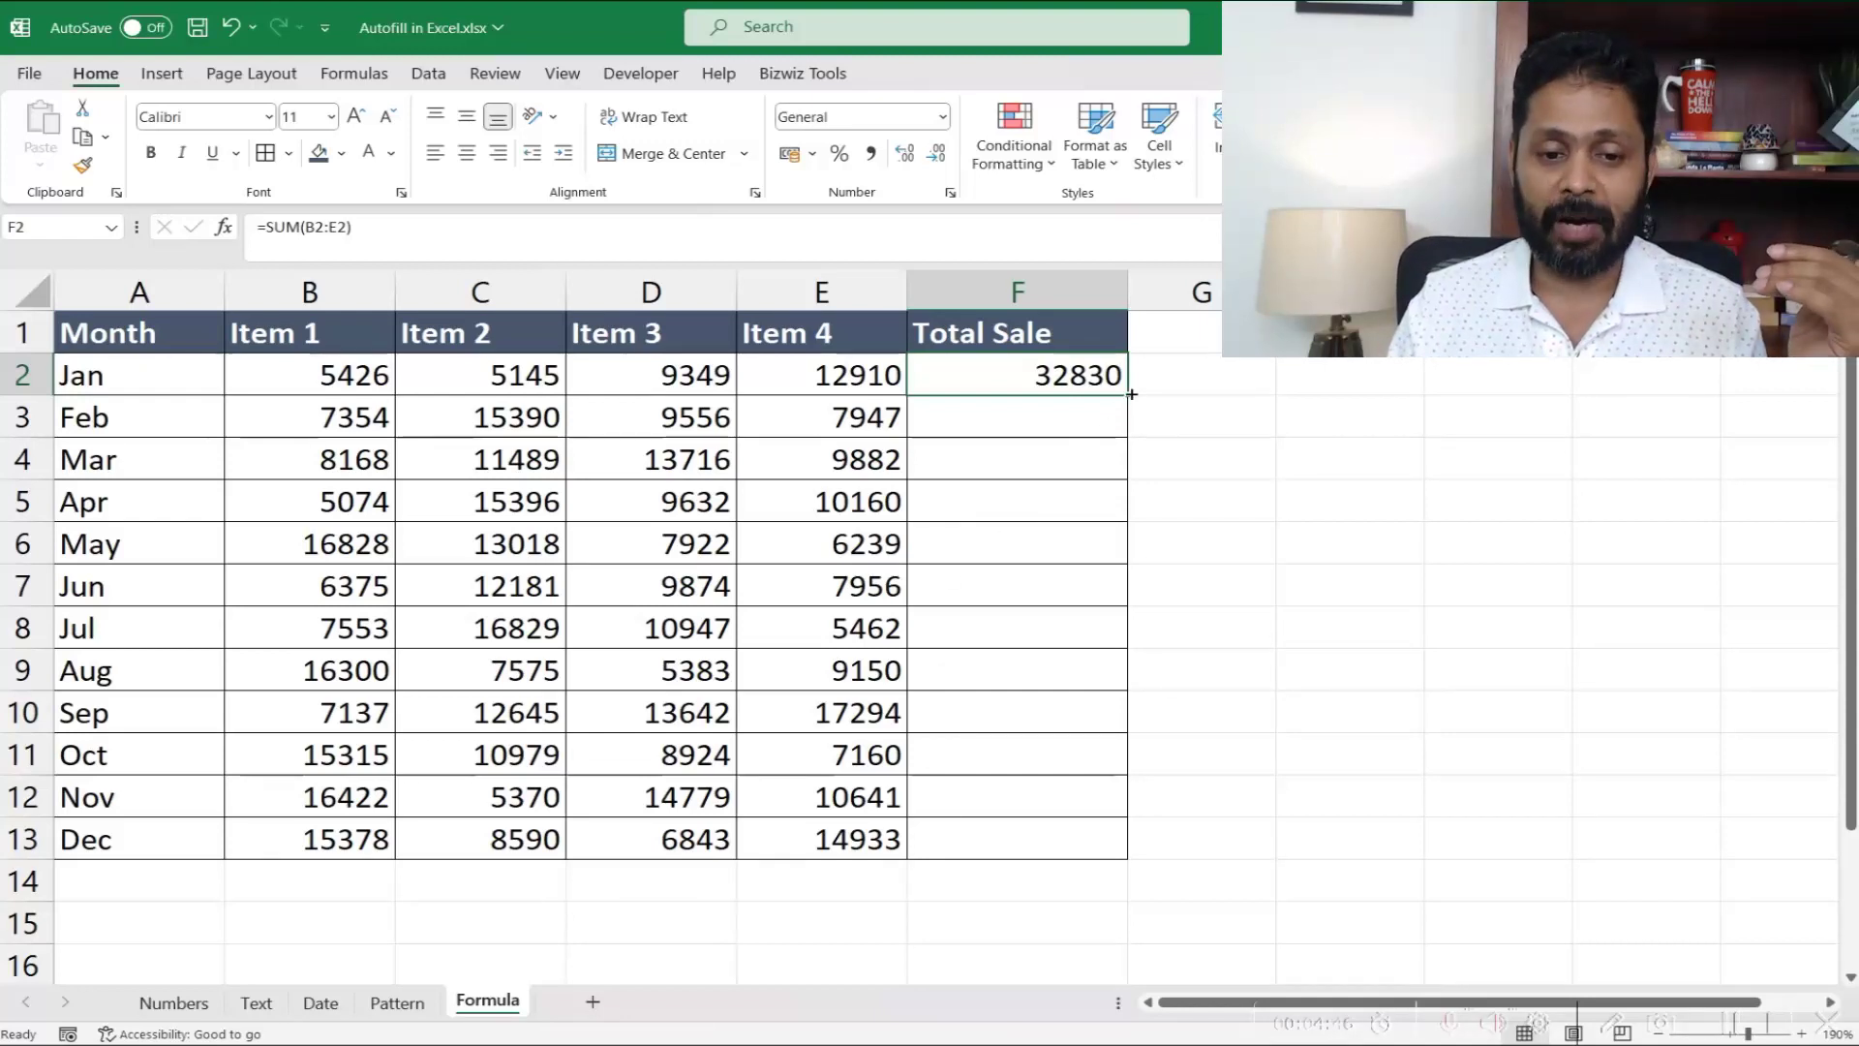
Copy the F2 SUM formula down to F13 and check the Feb and Mar formulas.
drag(1130, 394, 1133, 842)
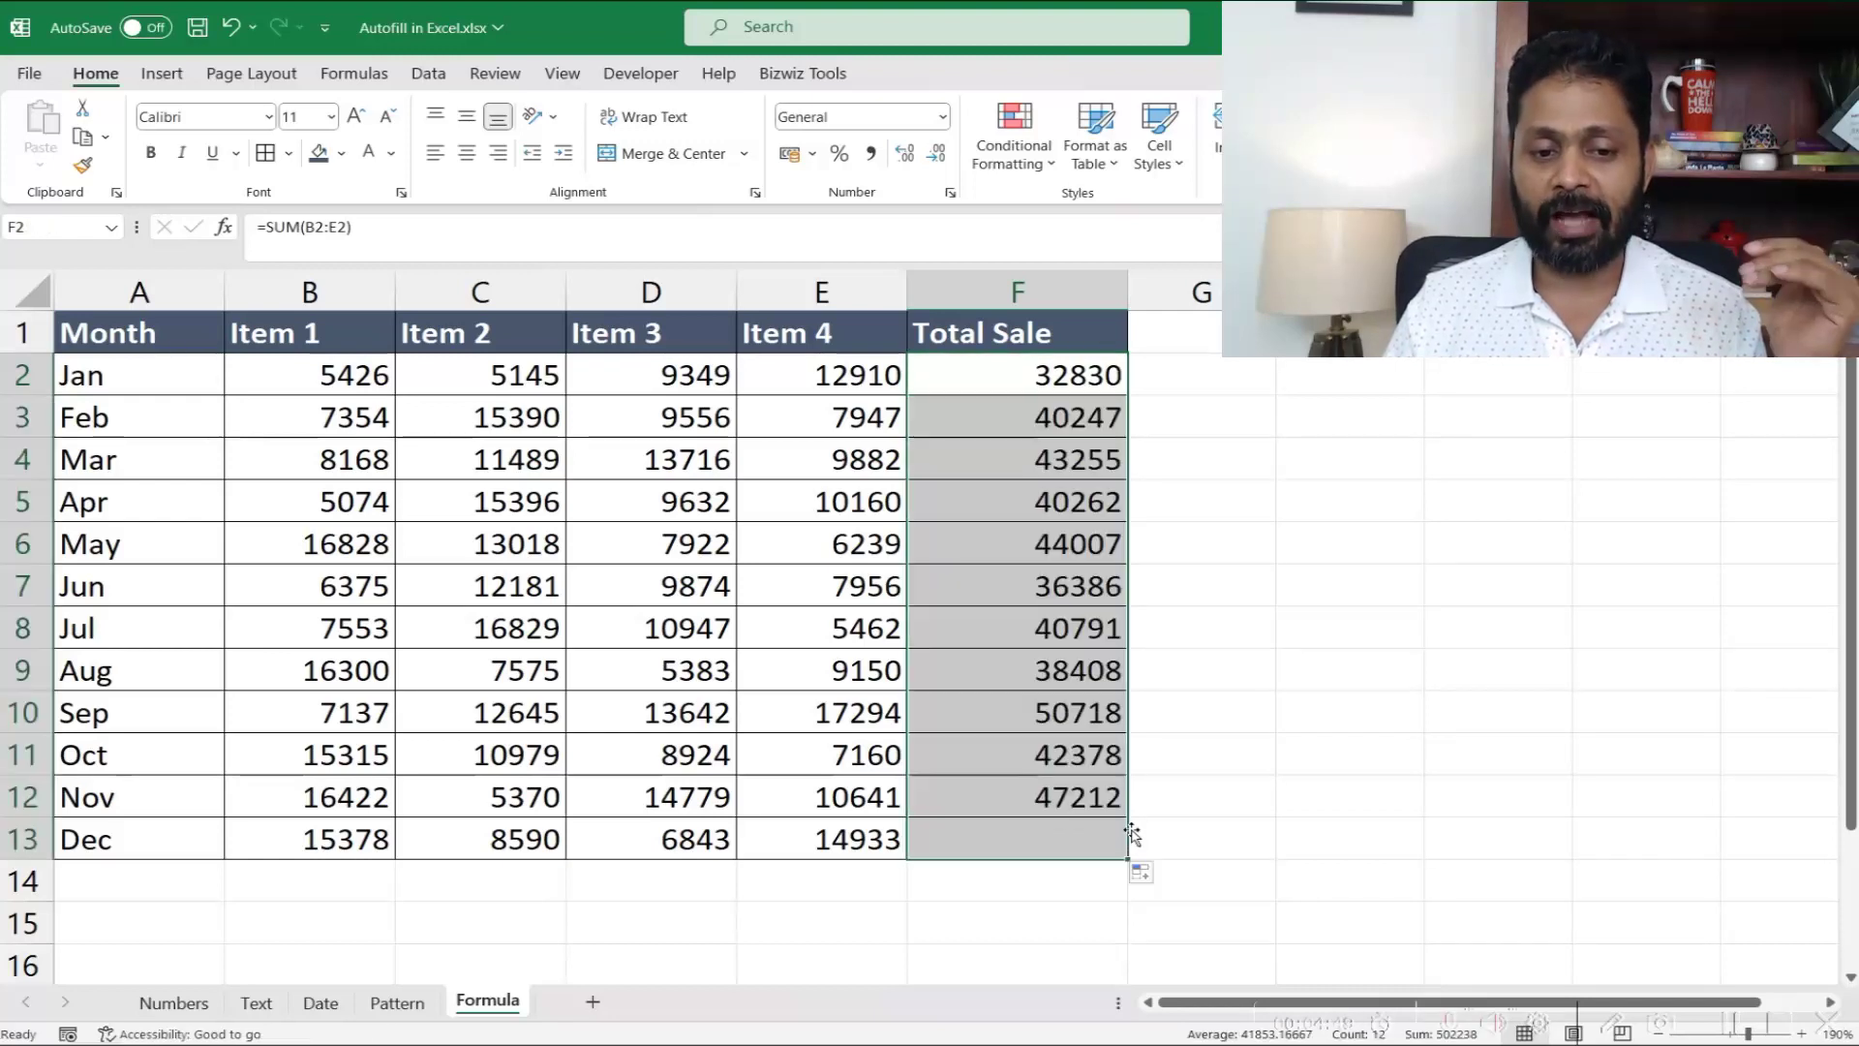
click(1039, 424)
click(1041, 460)
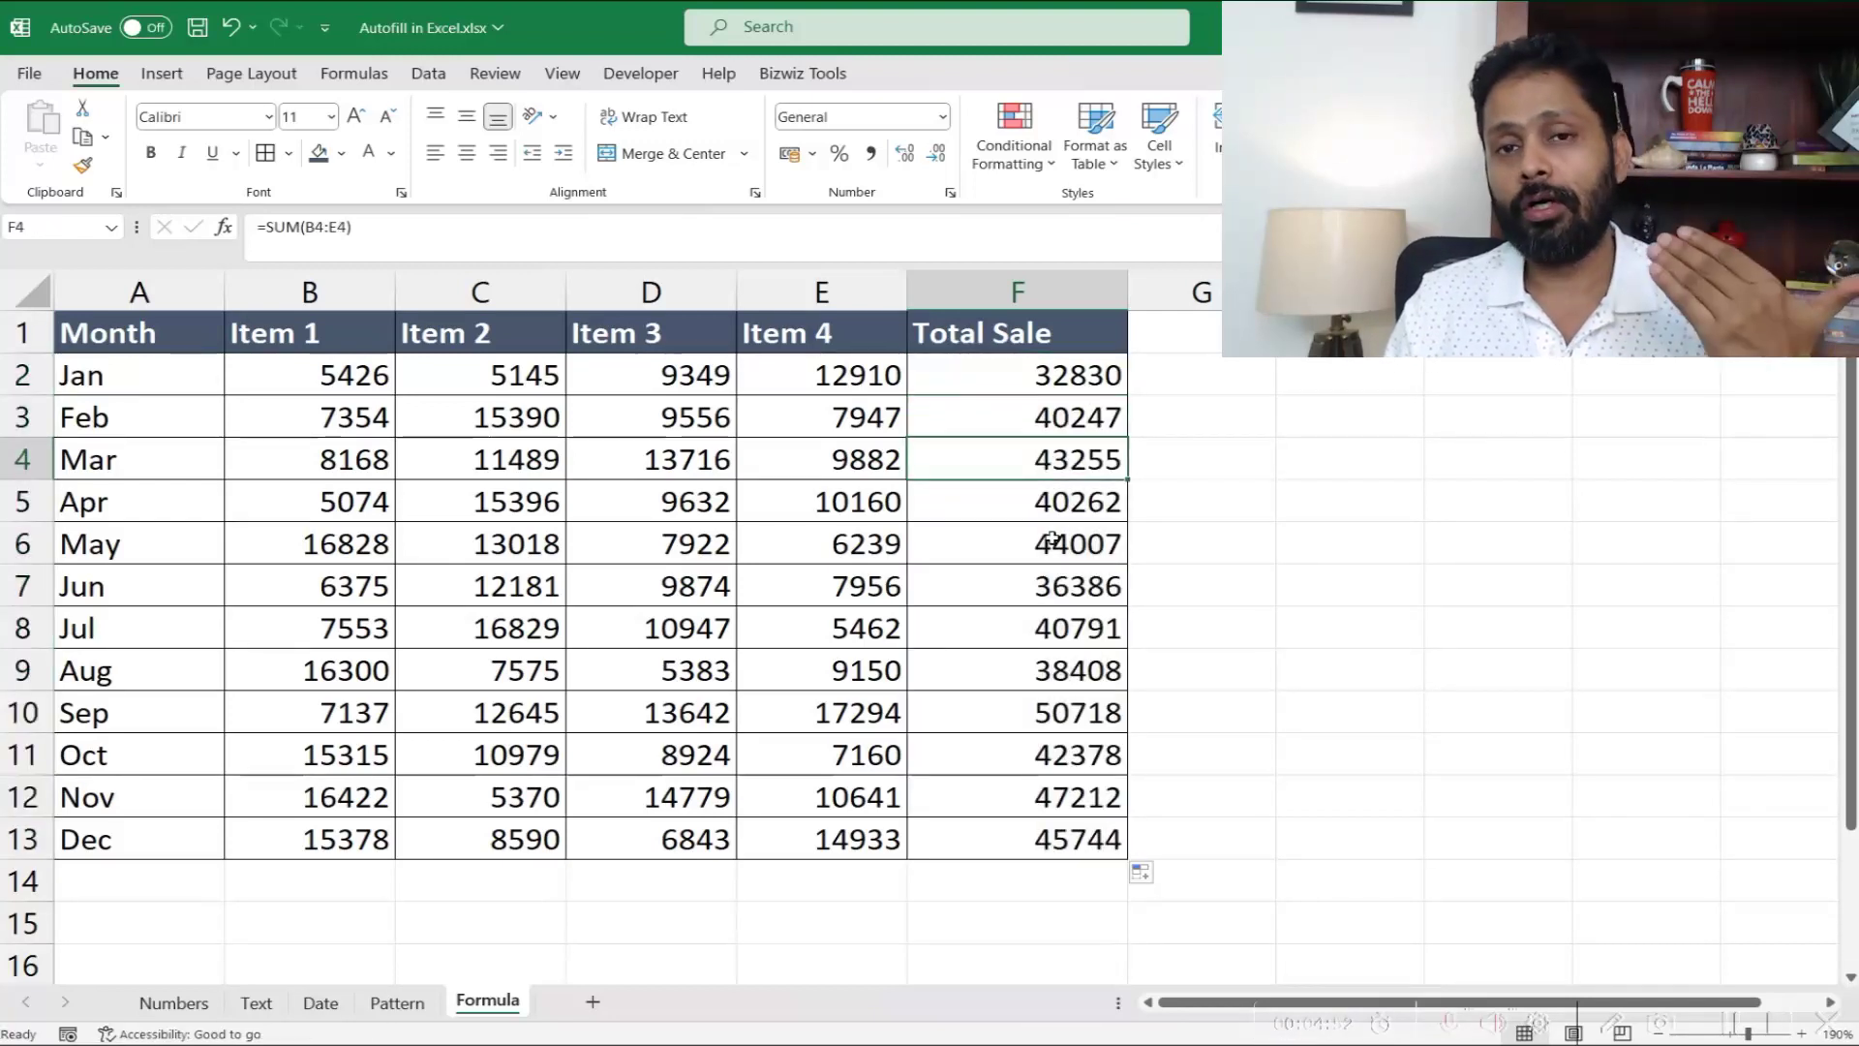